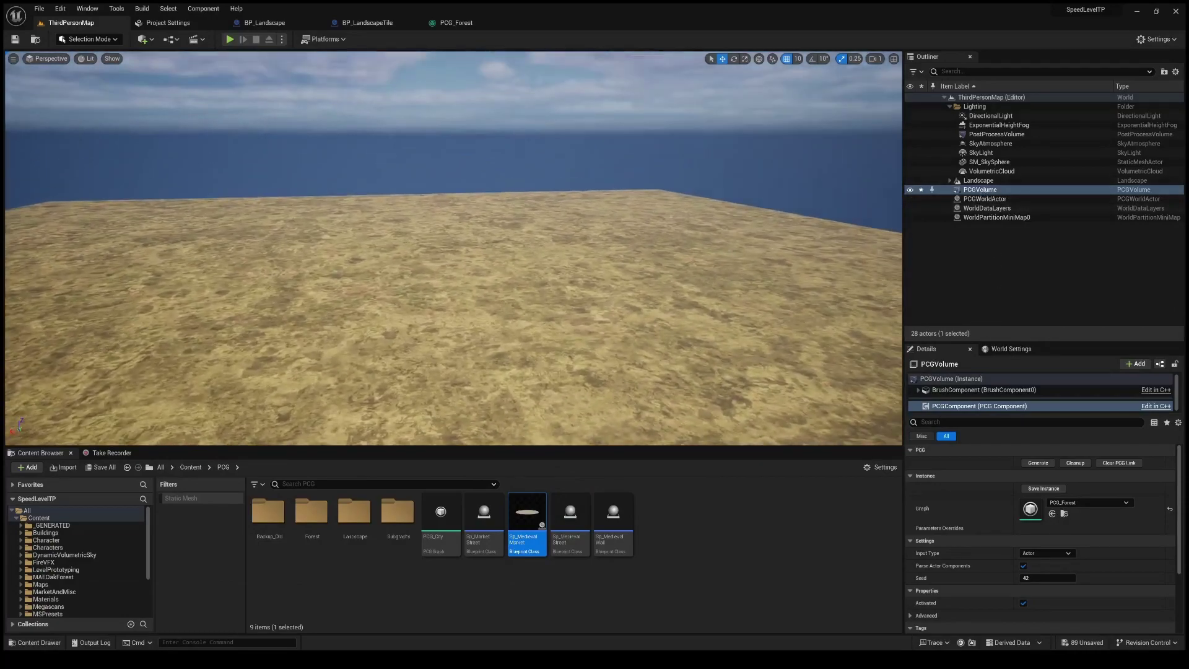
# Step: Generate the forest from the PCG_Forest graph on the PCG volume and look over it
pyautogui.click(1039, 463)
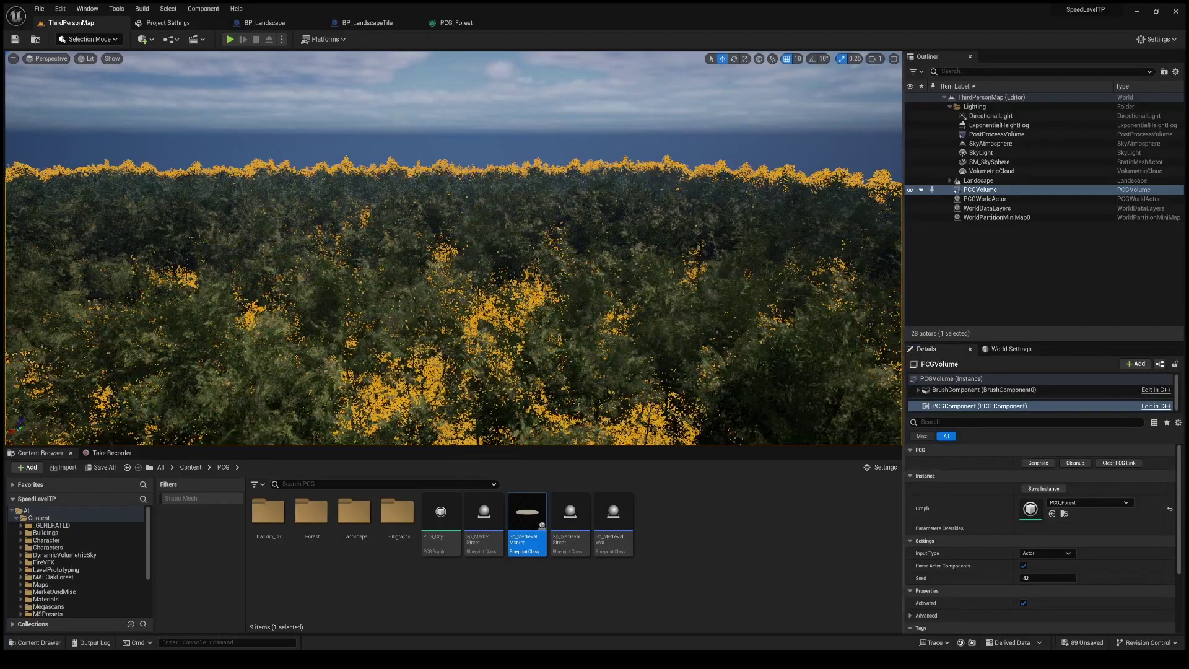
pyautogui.moveTo(453, 247); pyautogui.dragTo(601, 397, button='right')
pyautogui.click(627, 207)
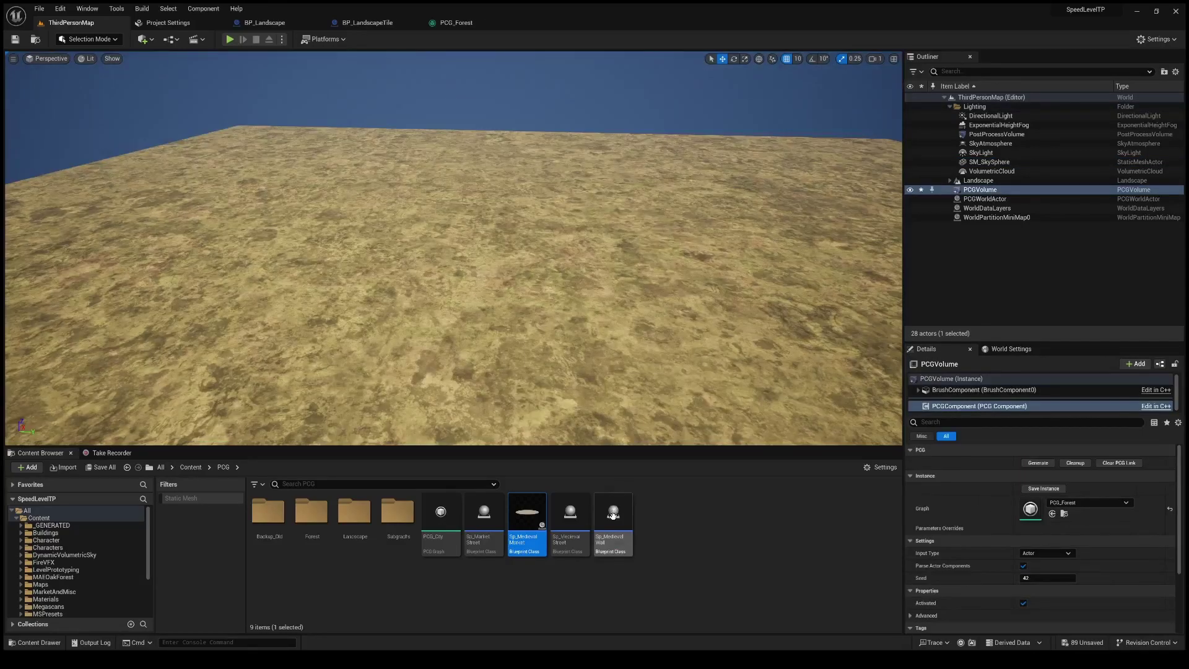
# Step: Place the Sp_MedievalWall blueprint on the open landscape
pyautogui.moveTo(612, 515); pyautogui.dragTo(619, 472)
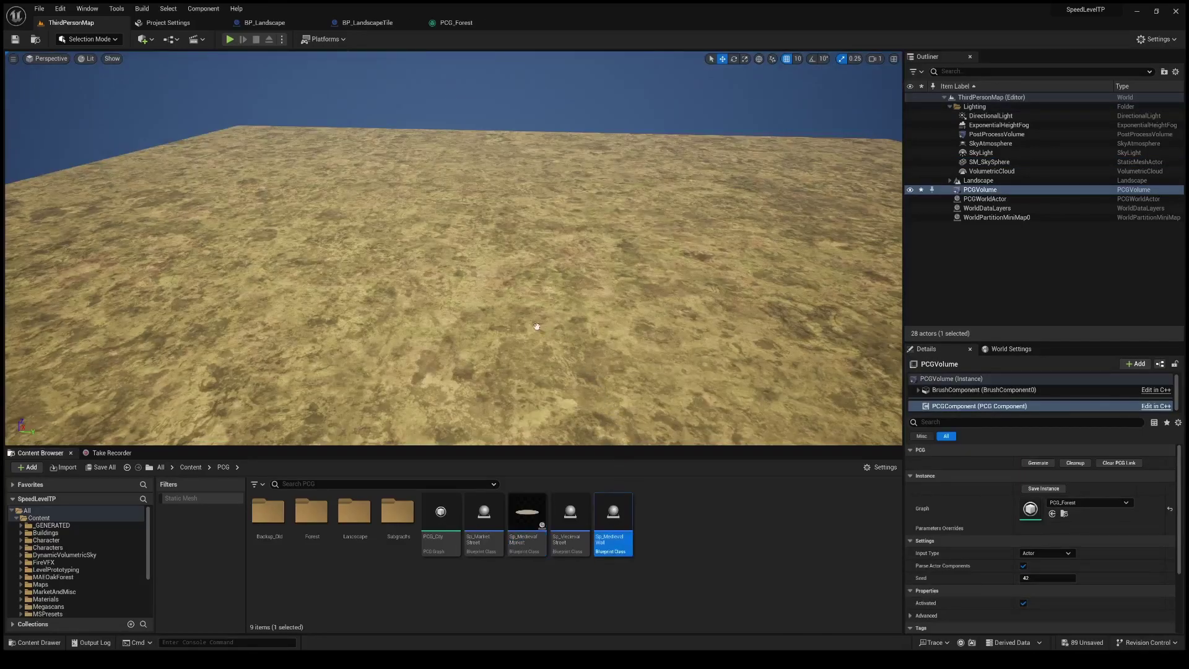
pyautogui.moveTo(513, 317); pyautogui.dragTo(513, 317)
pyautogui.moveTo(513, 316); pyautogui.dragTo(478, 367, button='right')
pyautogui.press('w')
pyautogui.moveTo(729, 265); pyautogui.dragTo(730, 265, button='right')
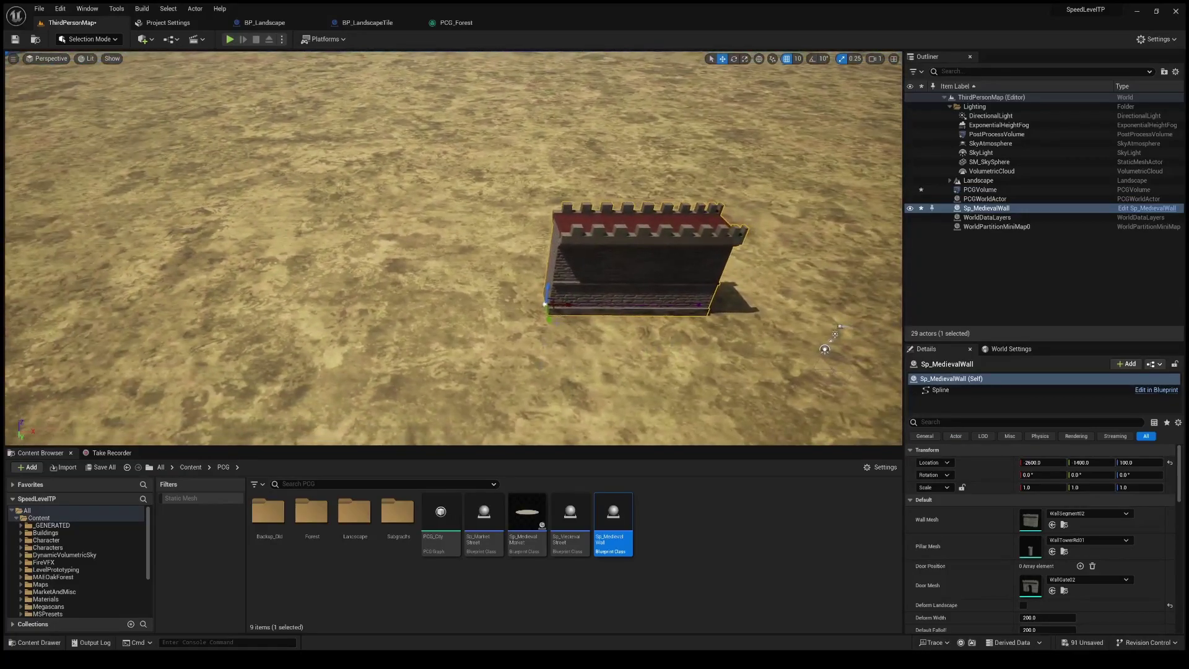
# Step: Reposition the medieval wall and extend its spline into a long straight run
pyautogui.moveTo(570, 306); pyautogui.dragTo(334, 280)
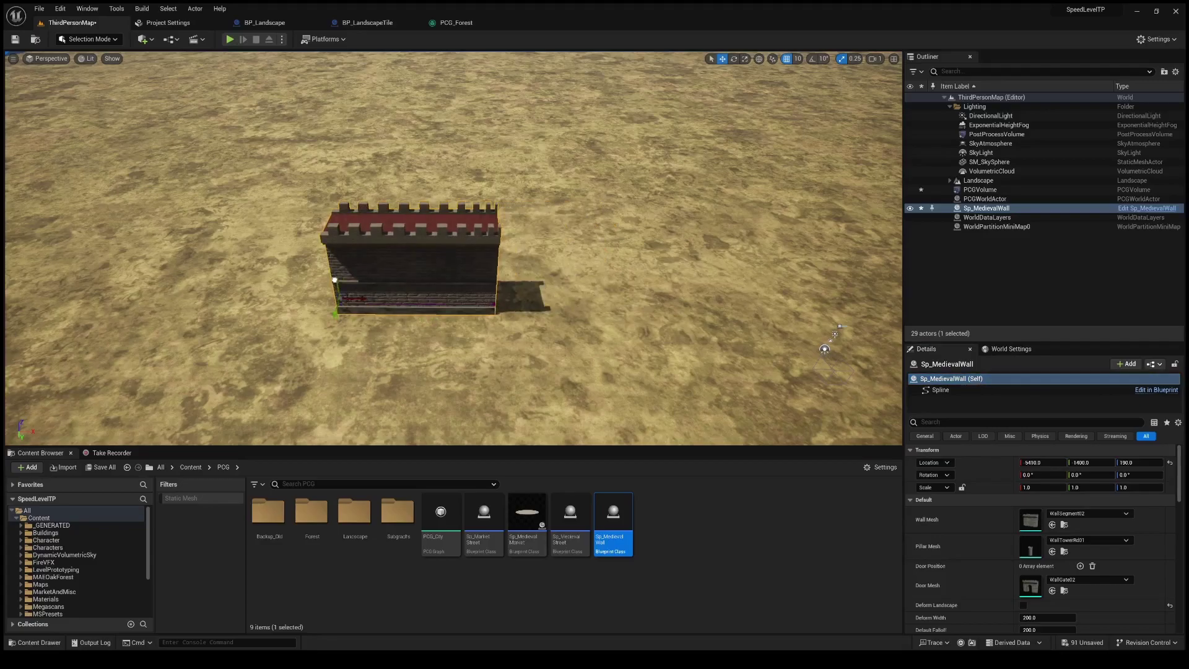
pyautogui.moveTo(604, 319); pyautogui.dragTo(605, 319, button='right')
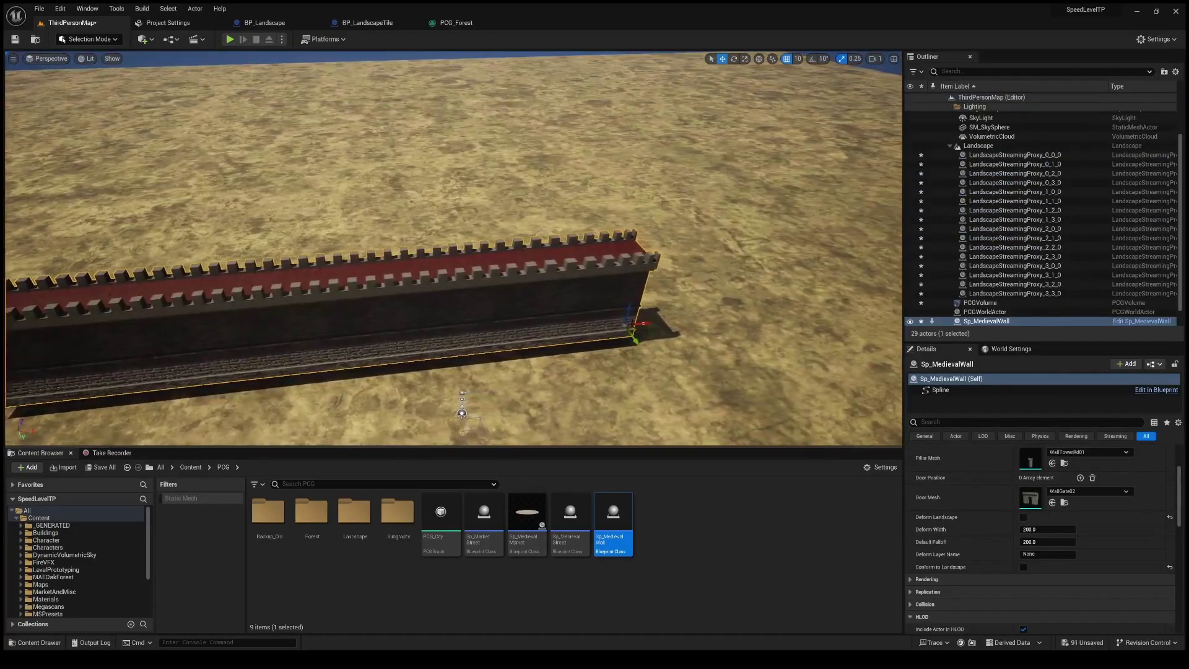
pyautogui.moveTo(446, 416)
pyautogui.mouseDown(button='right')
pyautogui.moveTo(385, 407)
pyautogui.moveTo(446, 417)
pyautogui.mouseUp(button='right')
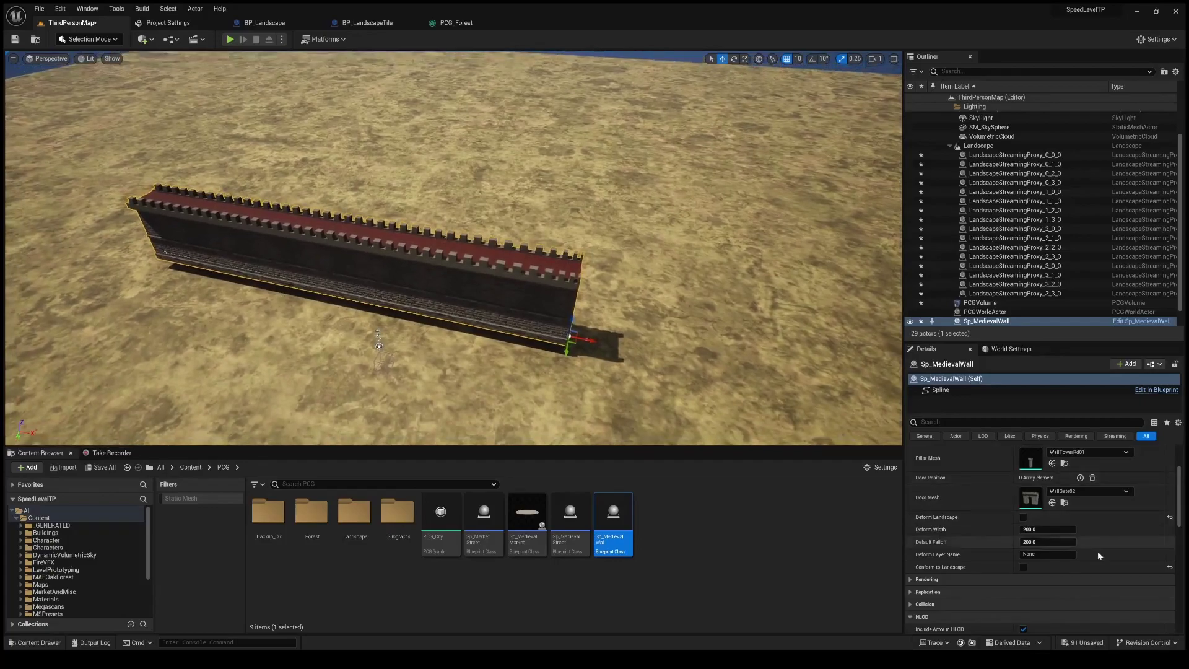
# Step: Toggle the wall's Conform to Landscape option on and off to compare its effect
pyautogui.click(1023, 566)
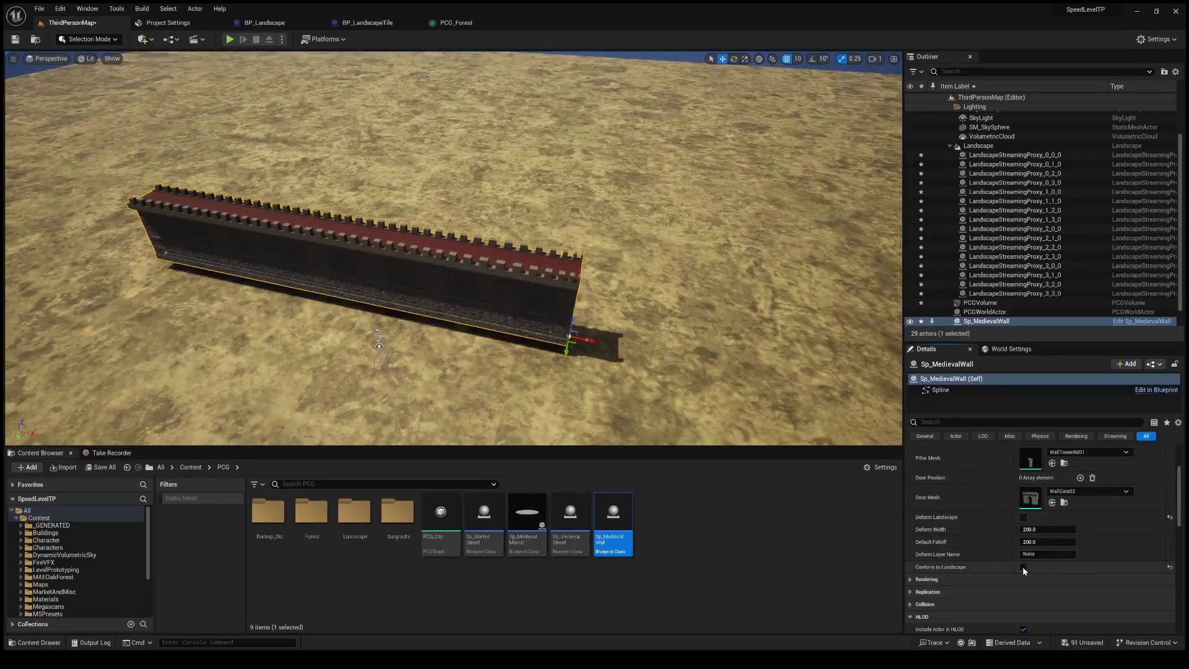
pyautogui.click(1023, 568)
pyautogui.click(1023, 567)
pyautogui.click(1023, 568)
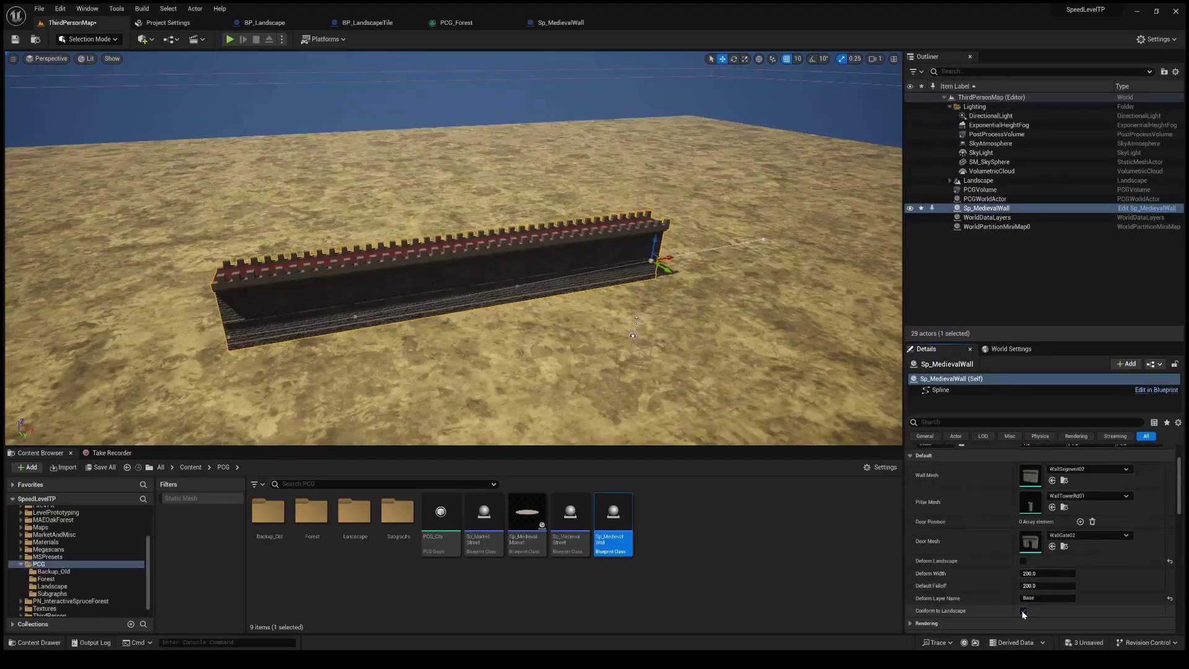
# Step: Enable Deform Landscape on the wall and pull its end spline point outward and up so the terrain follows
pyautogui.click(1023, 561)
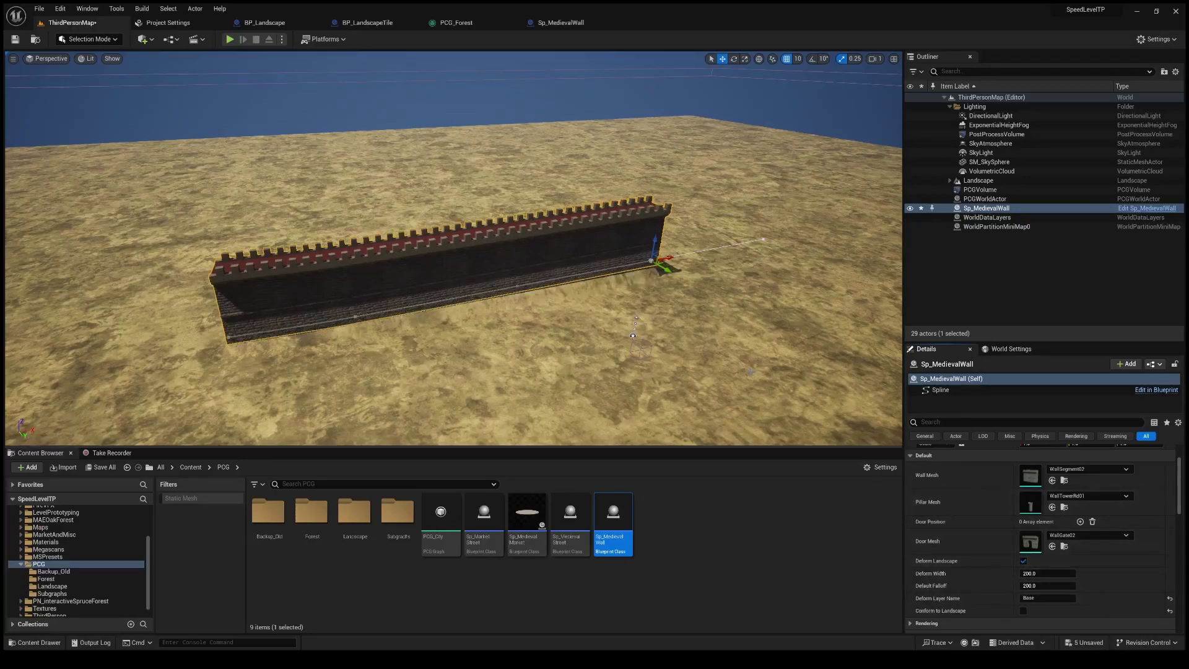
pyautogui.moveTo(658, 246); pyautogui.dragTo(746, 218)
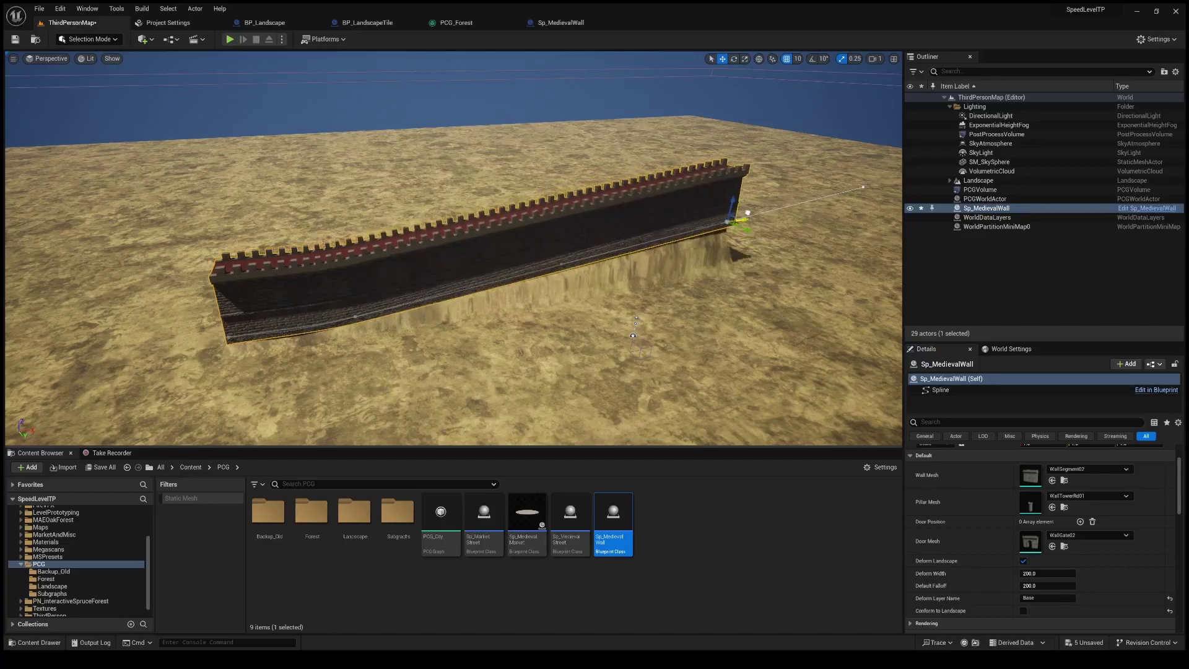
# Step: Set the wall's Deform Width to 400 and its Default Falloff to 1000
pyautogui.click(1039, 584)
pyautogui.write('400')
pyautogui.press('Return')
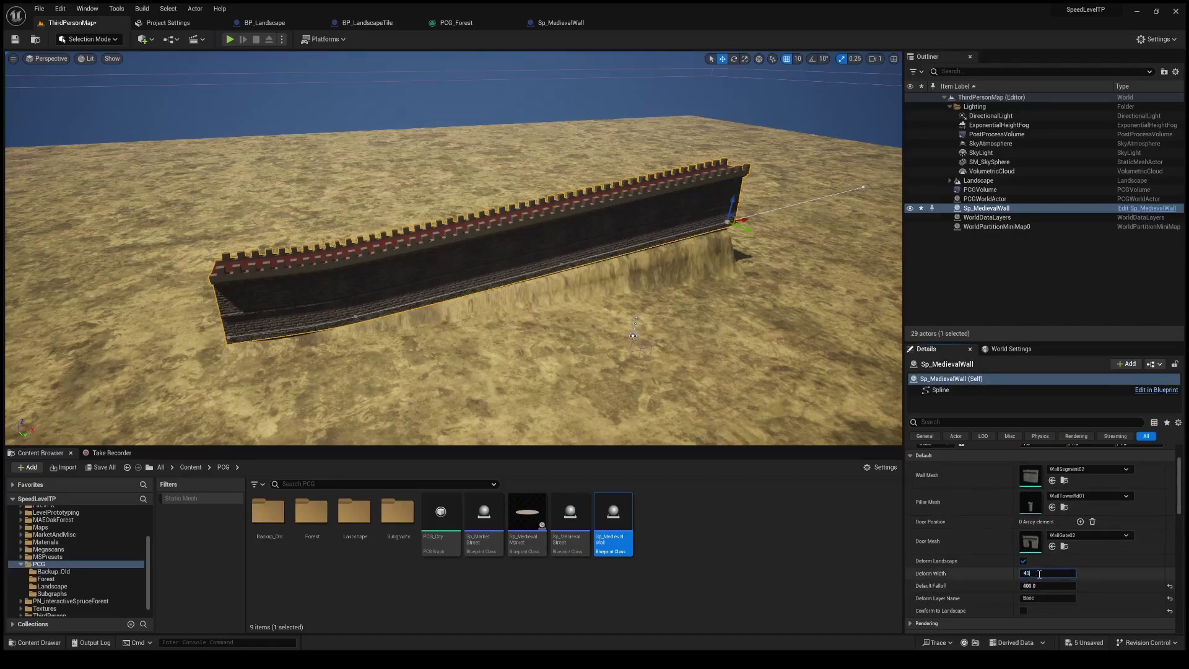
pyautogui.click(1039, 574)
pyautogui.write('400')
pyautogui.press('Return')
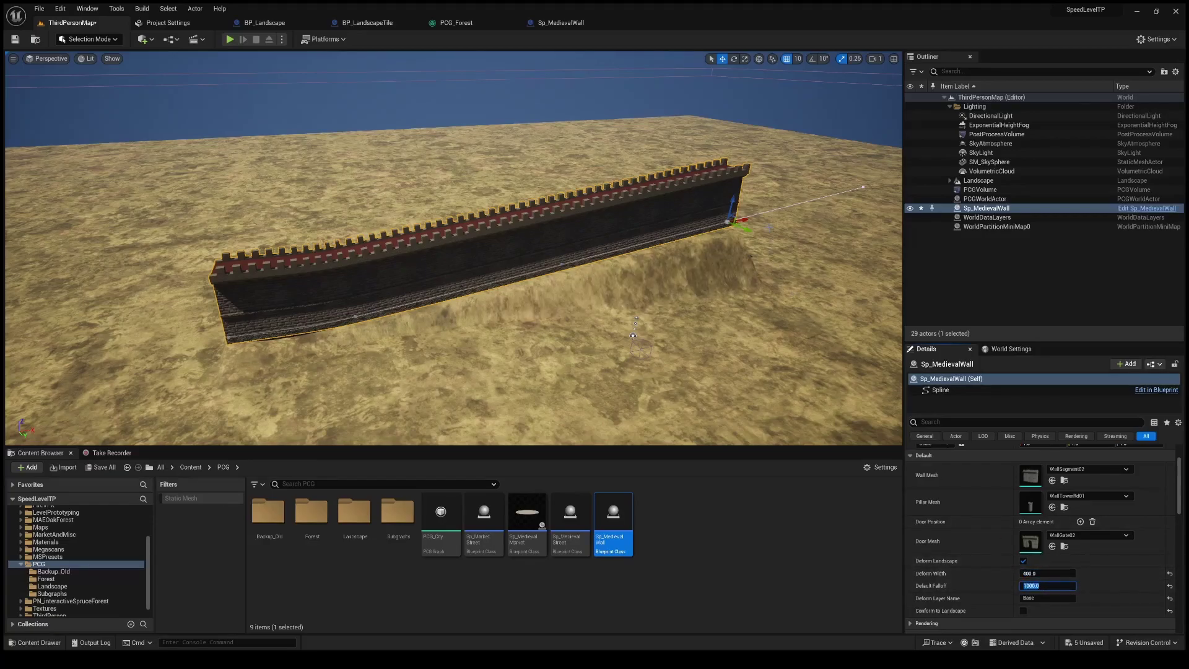
pyautogui.press('Return')
# Step: Add a Door Position element with the value 2 to open a gate in the wall
pyautogui.moveTo(453, 247)
pyautogui.mouseDown(button='right')
pyautogui.moveTo(402, 281)
pyautogui.moveTo(468, 246)
pyautogui.moveTo(433, 254)
pyautogui.mouseUp(button='right')
pyautogui.click(1079, 521)
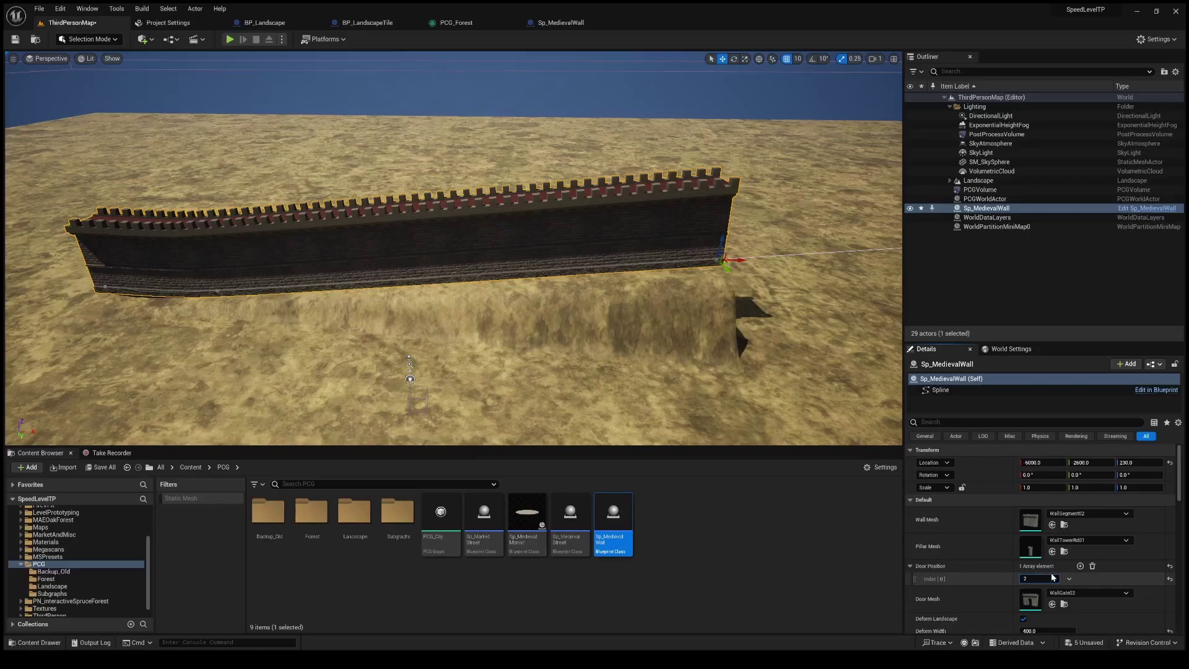
pyautogui.press('Return')
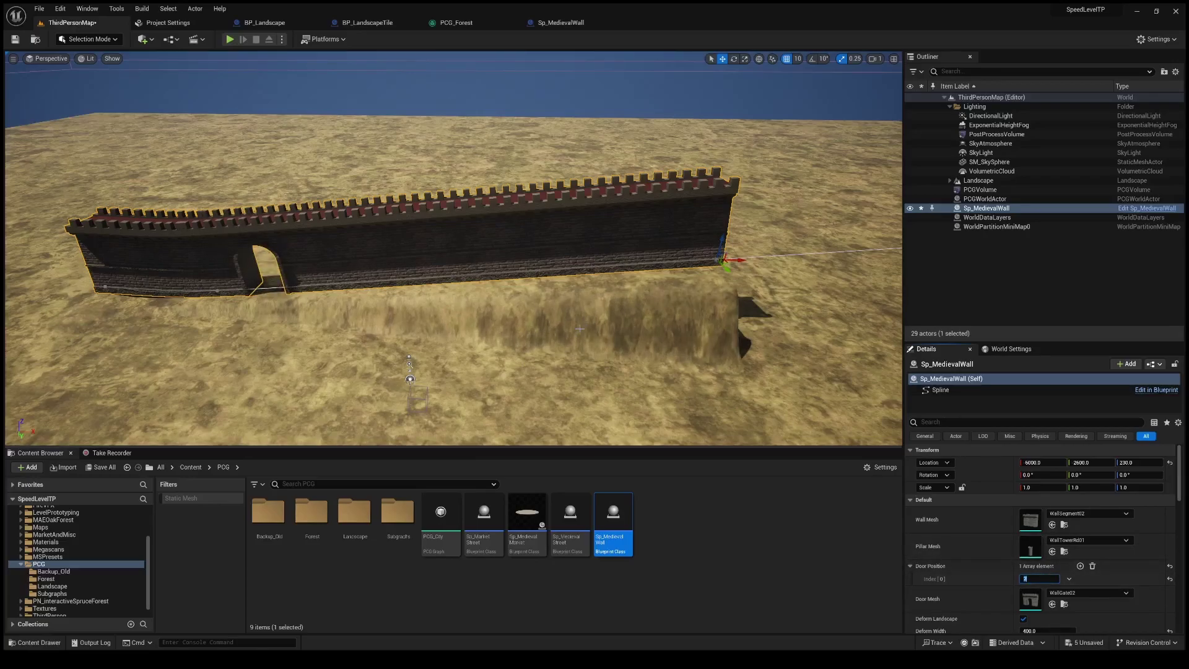
# Step: Turn the spline point beside the gate into a tower point, checking the change with an undo and redo
pyautogui.moveTo(395, 340); pyautogui.dragTo(395, 340, button='right')
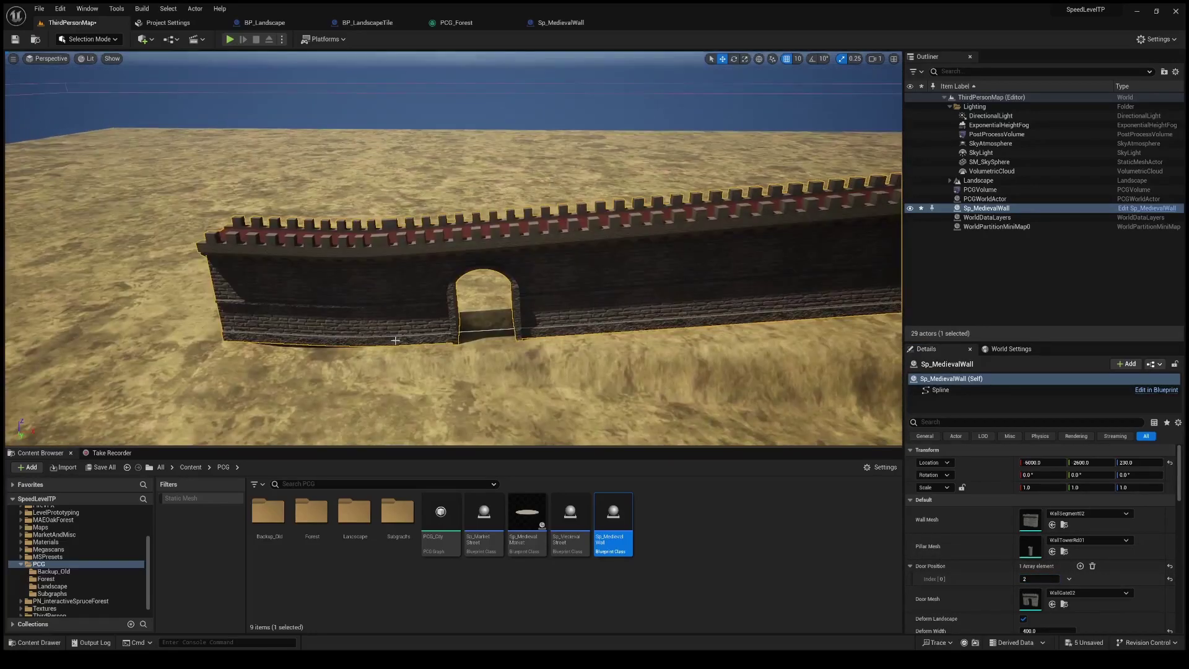
pyautogui.click(402, 335)
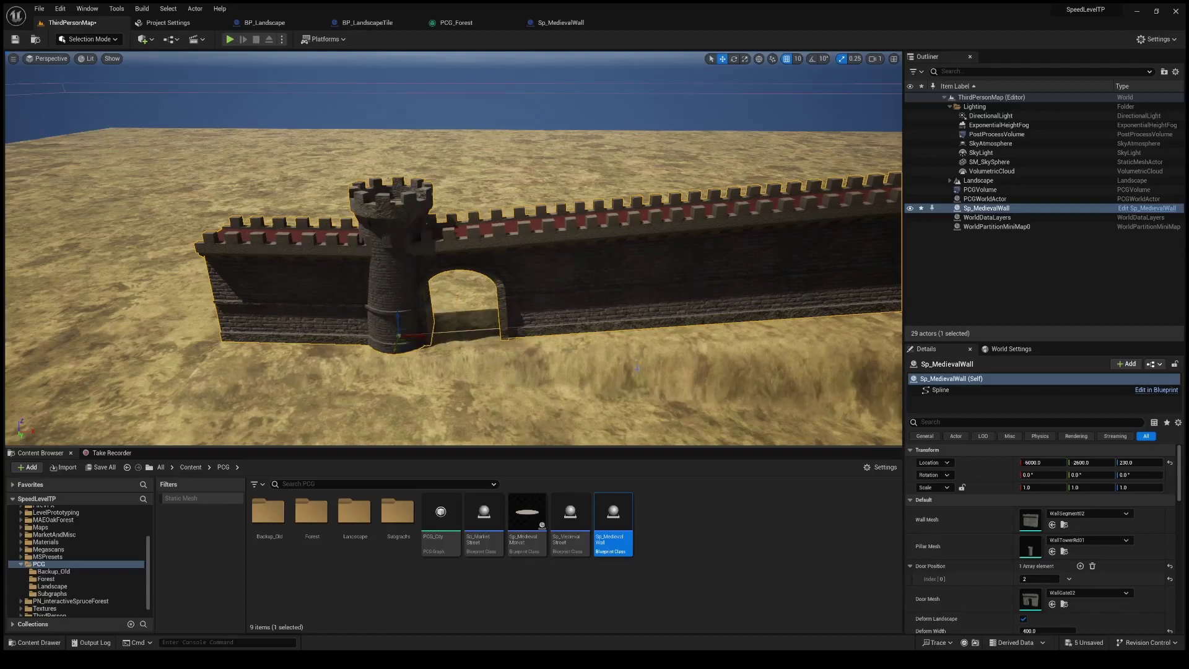
pyautogui.hotkey('ctrl', 'z')
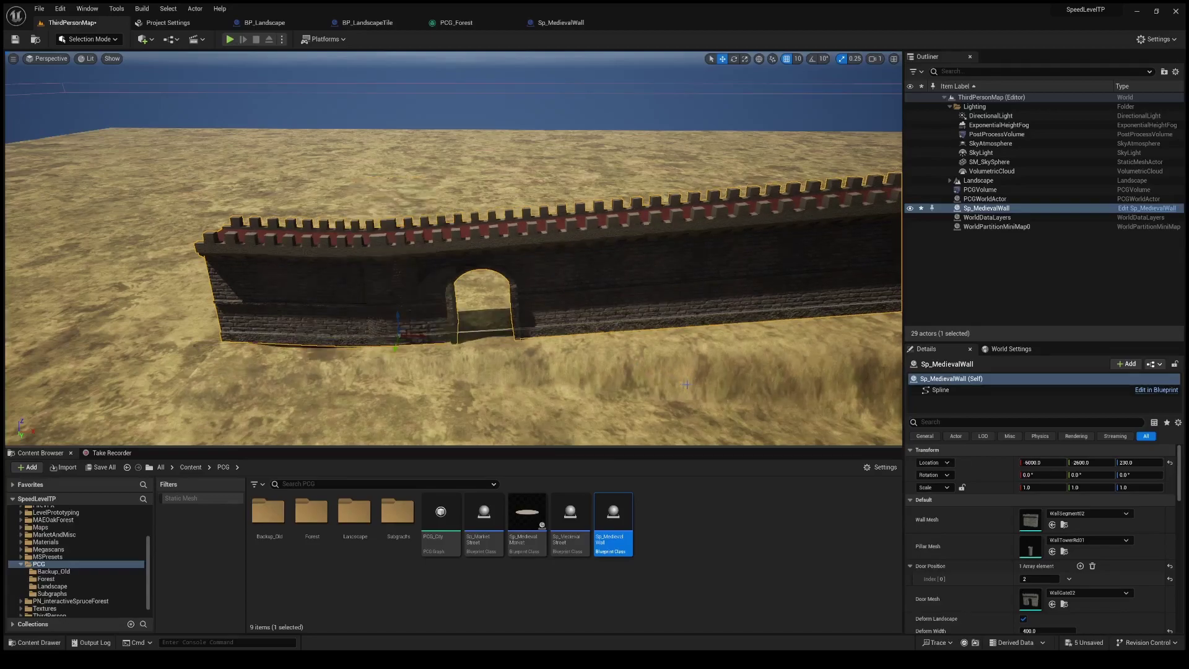
pyautogui.hotkey('ctrl', 'y')
pyautogui.moveTo(688, 388); pyautogui.dragTo(749, 424, button='right')
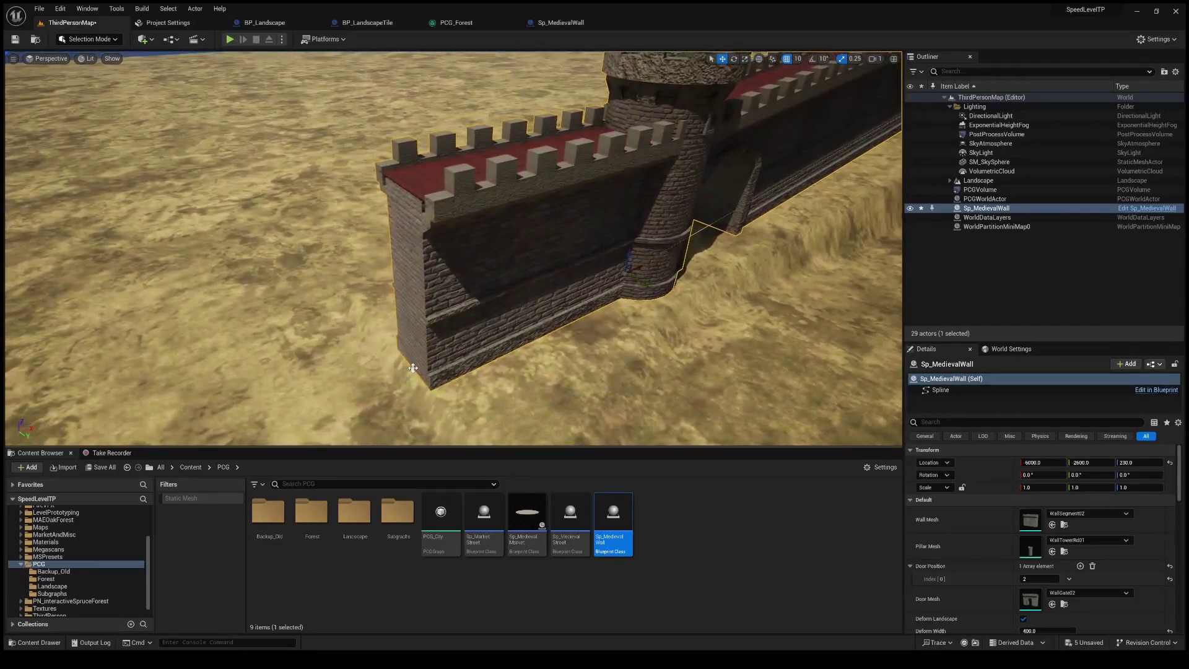
# Step: Bend the wall into a corner at the tower by moving its end spline point, and set the Pillar Mesh to Tower001
pyautogui.moveTo(424, 386); pyautogui.dragTo(314, 128)
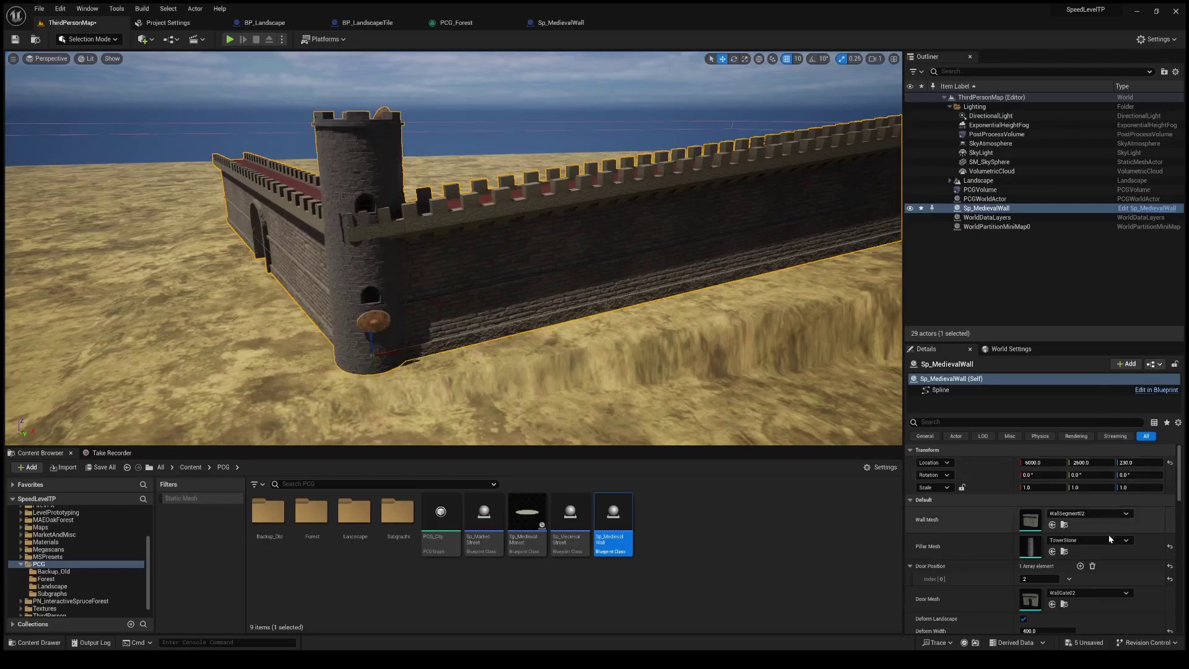
pyautogui.press('a')
pyautogui.moveTo(823, 334); pyautogui.dragTo(891, 273, button='right')
pyautogui.moveTo(885, 431); pyautogui.dragTo(637, 270, button='right')
pyautogui.press('d')
pyautogui.moveTo(638, 270); pyautogui.dragTo(622, 270, button='right')
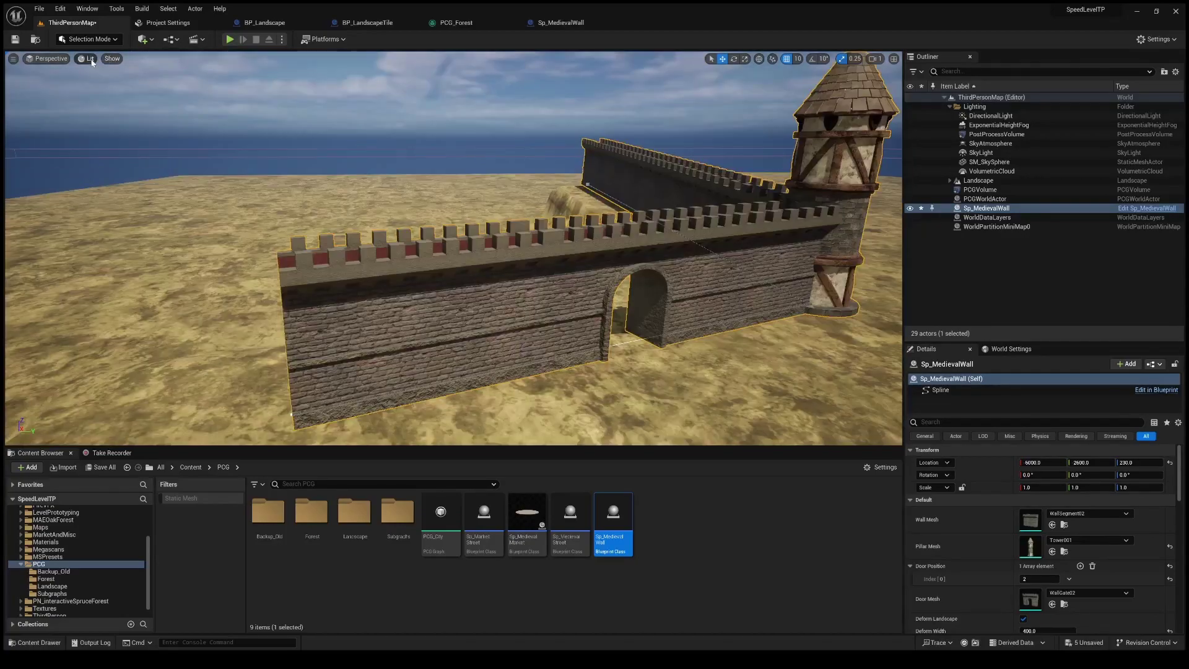
# Step: Examine the wall segments' geometry in the wireframe view
pyautogui.hotkey('alt', '2')
pyautogui.moveTo(121, 112)
pyautogui.mouseDown(button='right')
pyautogui.moveTo(158, 118)
pyautogui.moveTo(134, 124)
pyautogui.mouseUp(button='right')
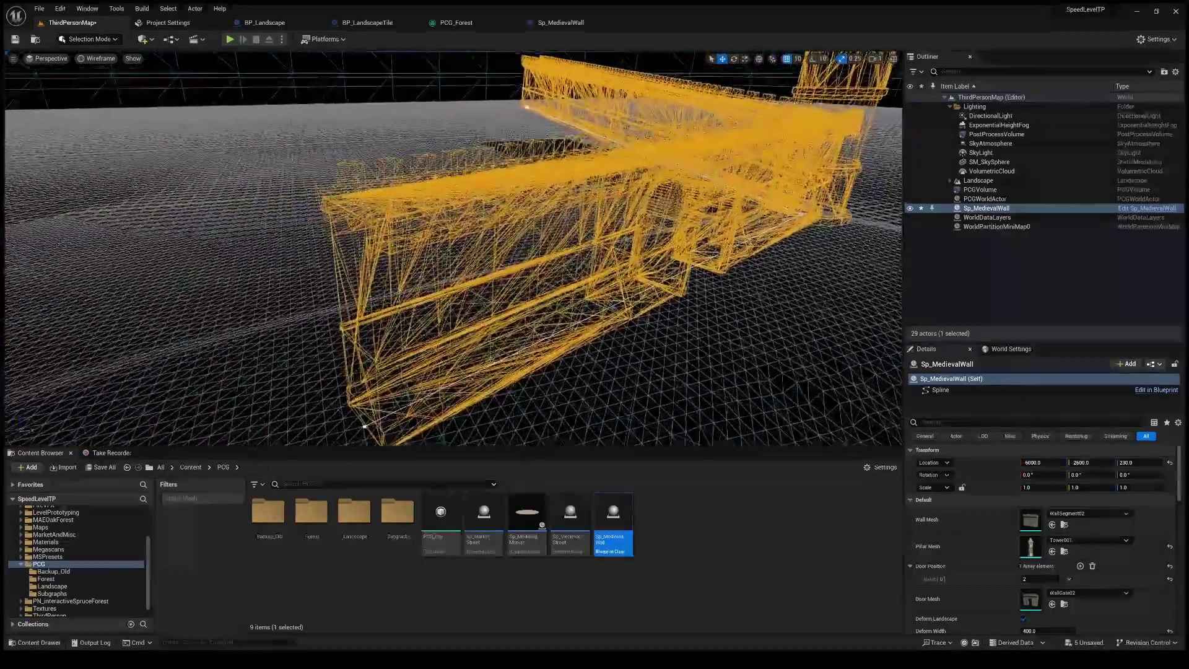
pyautogui.moveTo(486, 366); pyautogui.dragTo(406, 370, button='right')
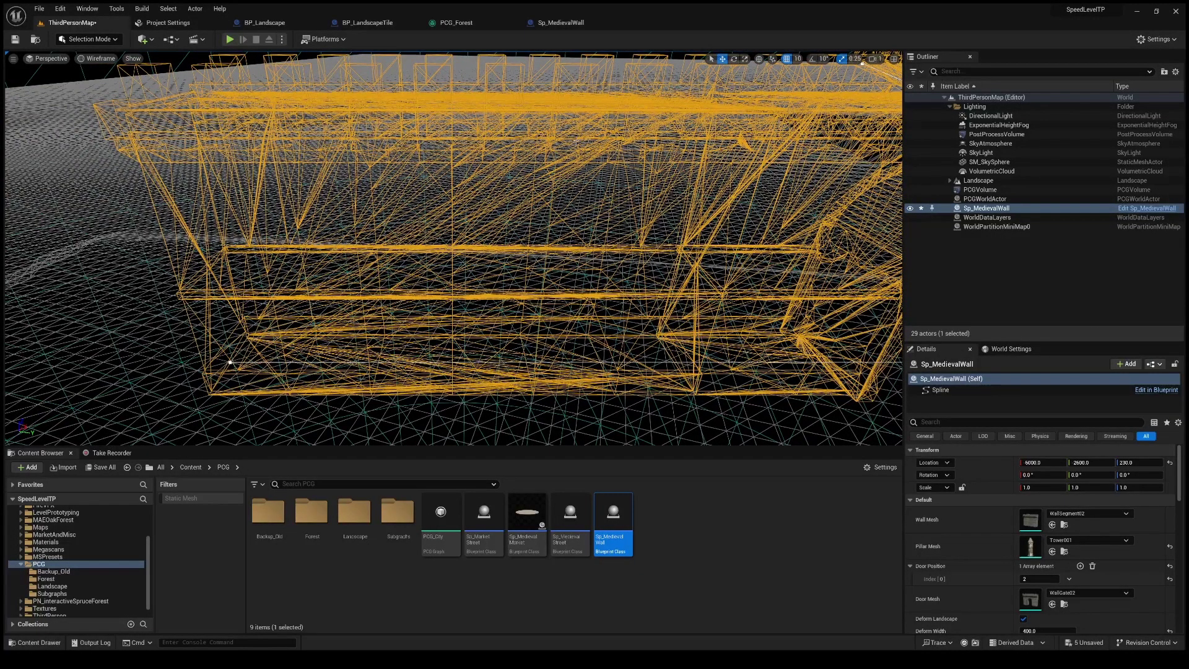
# Step: Try WallSegment_old as the Wall Mesh and compare its segments in the wireframe and lit views
pyautogui.moveTo(623, 198); pyautogui.dragTo(567, 224, button='right')
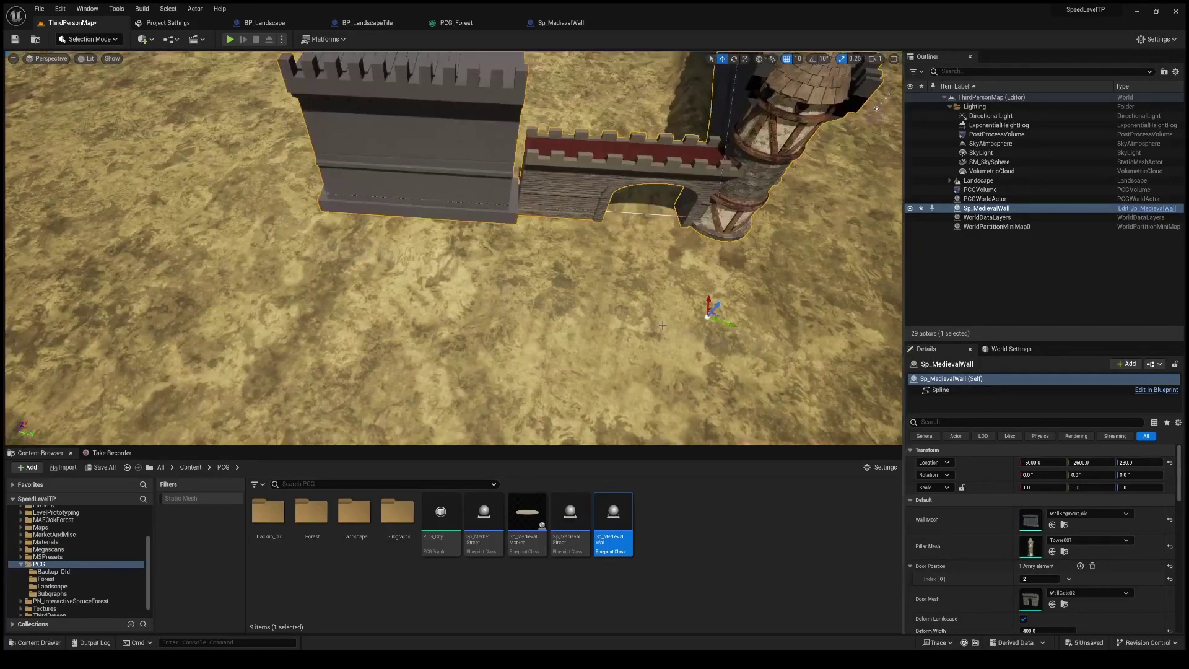
pyautogui.moveTo(708, 308); pyautogui.dragTo(692, 266, button='right')
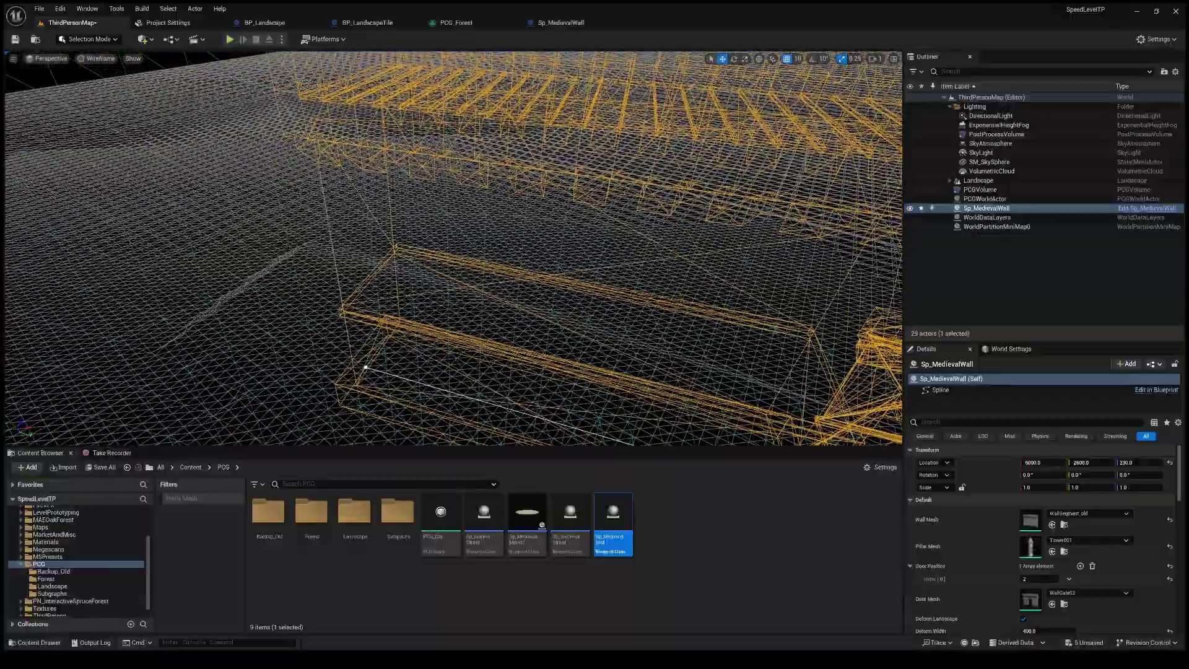
pyautogui.moveTo(453, 247); pyautogui.dragTo(437, 211, button='right')
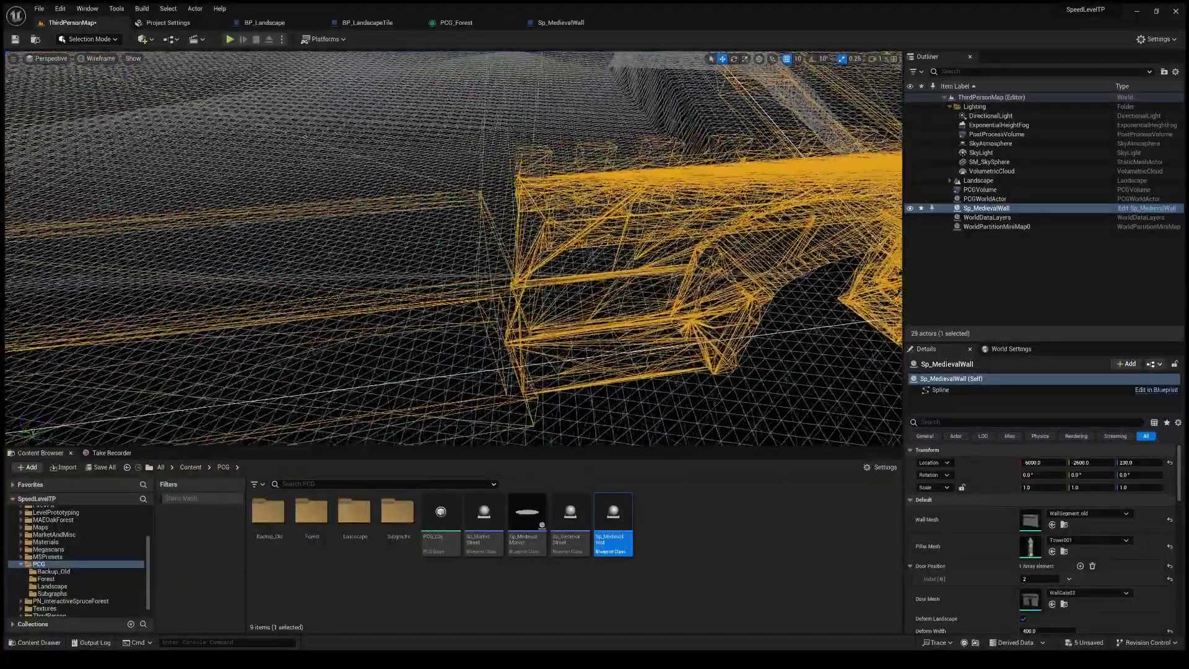
pyautogui.moveTo(453, 247); pyautogui.dragTo(492, 263, button='right')
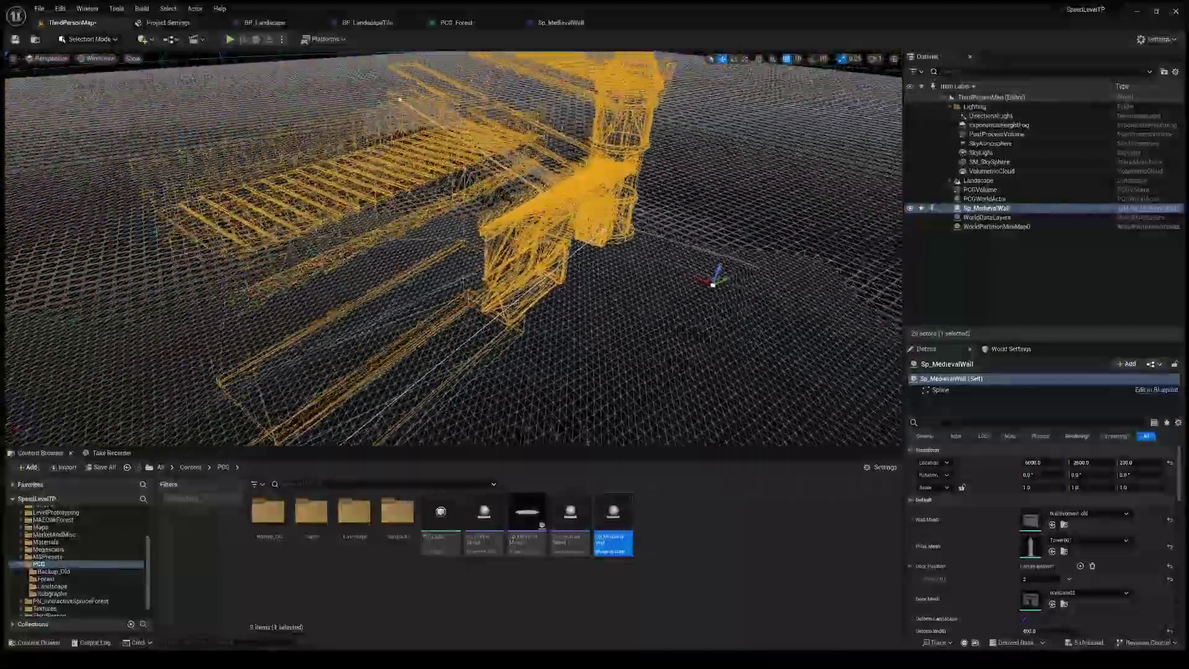
pyautogui.hotkey('alt', '4')
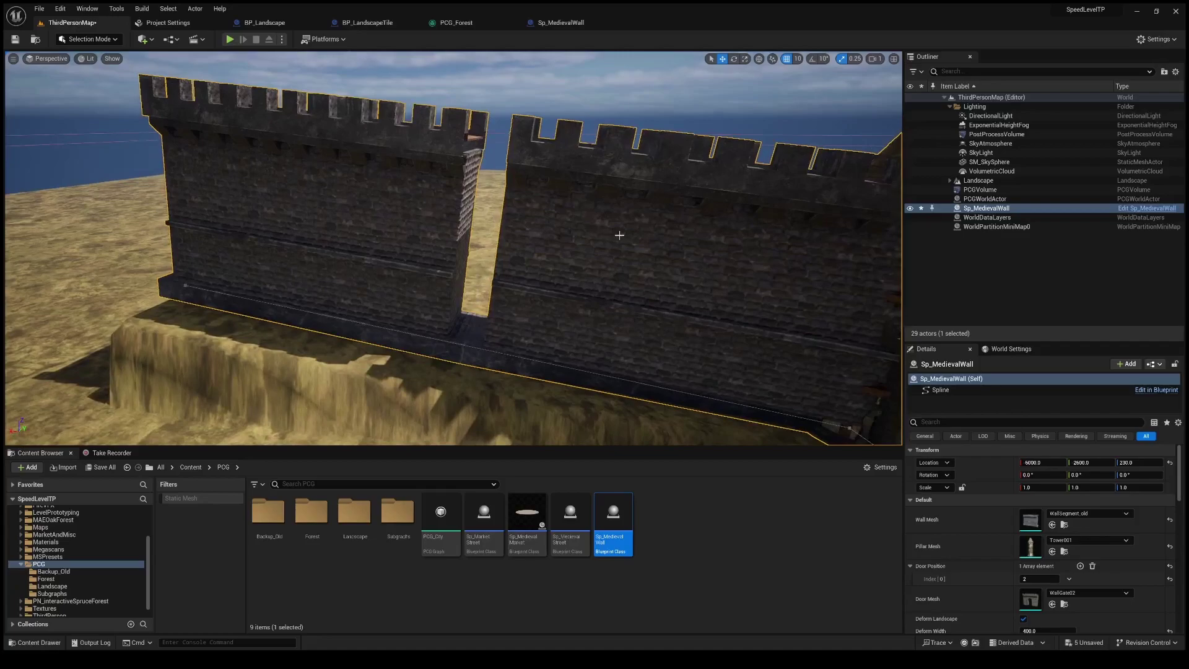
pyautogui.moveTo(675, 394)
pyautogui.mouseDown(button='right')
pyautogui.moveTo(781, 434)
pyautogui.moveTo(644, 440)
pyautogui.moveTo(647, 399)
pyautogui.moveTo(620, 377)
pyautogui.moveTo(644, 375)
pyautogui.moveTo(675, 394)
pyautogui.mouseUp(button='right')
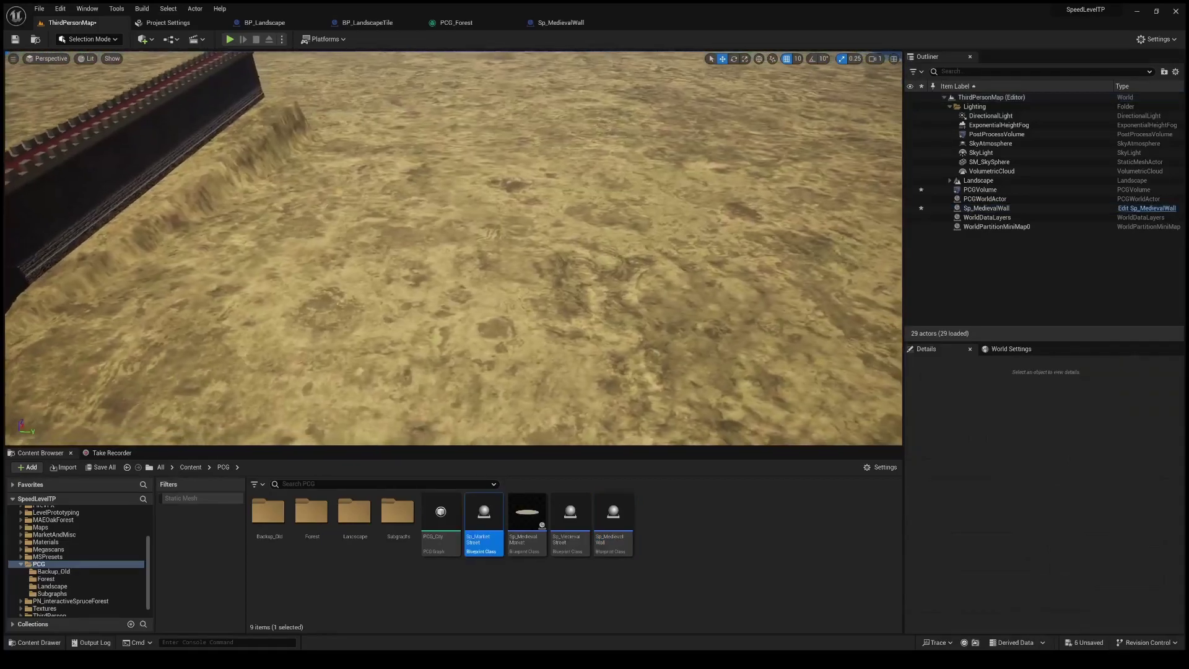
# Step: Place the Sp_MedievalStreet blueprint on the open ground away from the wall
pyautogui.moveTo(453, 248); pyautogui.dragTo(453, 248, button='right')
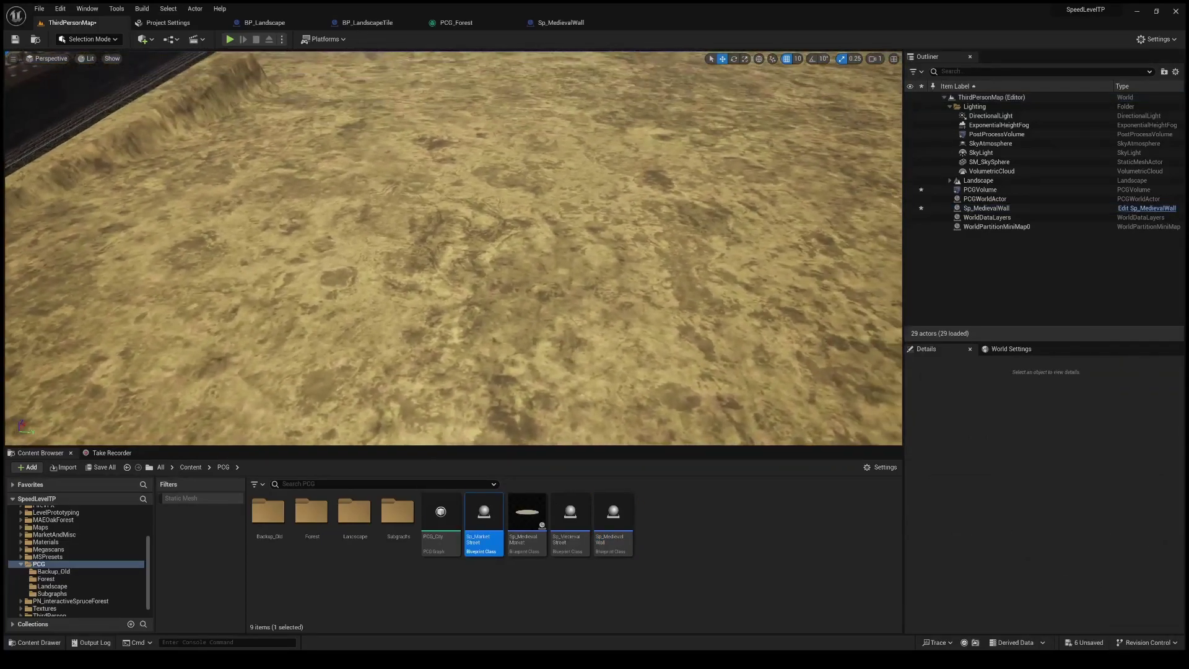
pyautogui.moveTo(570, 519); pyautogui.dragTo(542, 371)
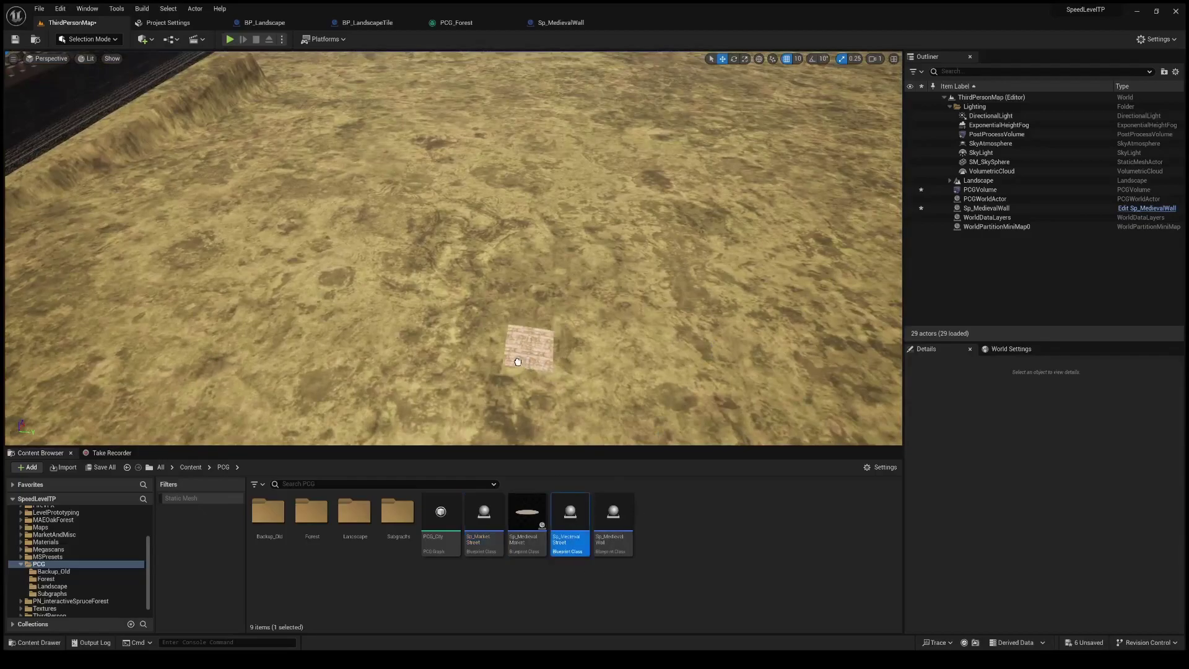
pyautogui.moveTo(517, 362); pyautogui.dragTo(518, 361)
pyautogui.moveTo(518, 361); pyautogui.dragTo(518, 362, button='right')
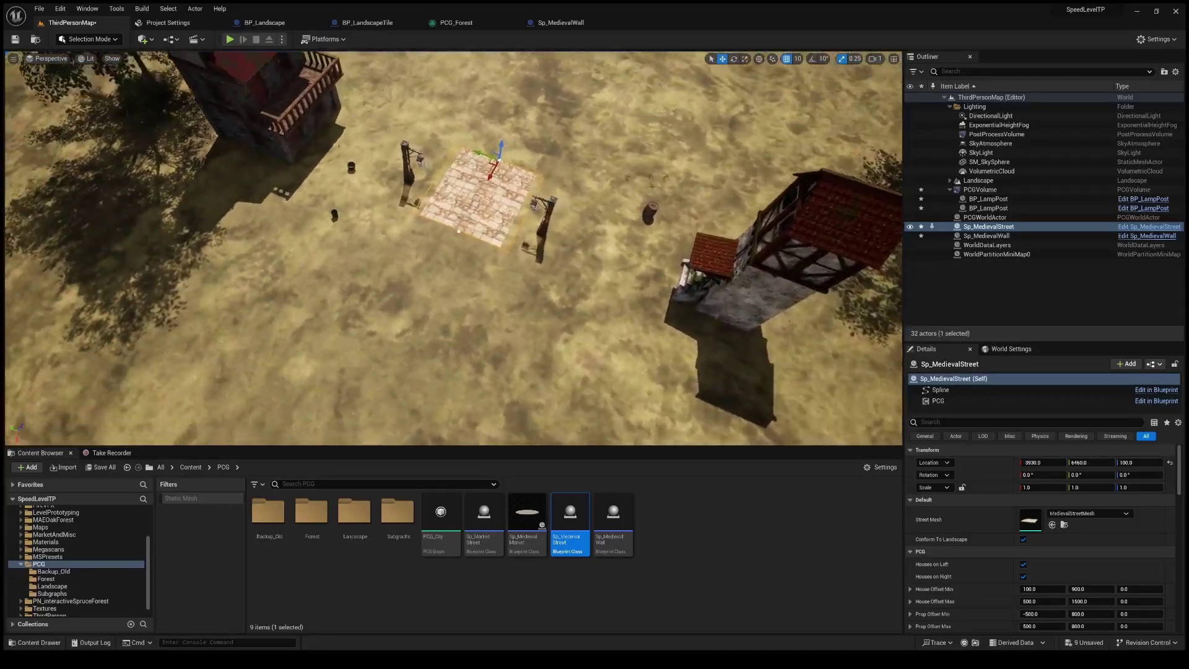
# Step: Examine which actors the generated lamp post and house beside the street belong to
pyautogui.moveTo(612, 288); pyautogui.dragTo(515, 328, button='right')
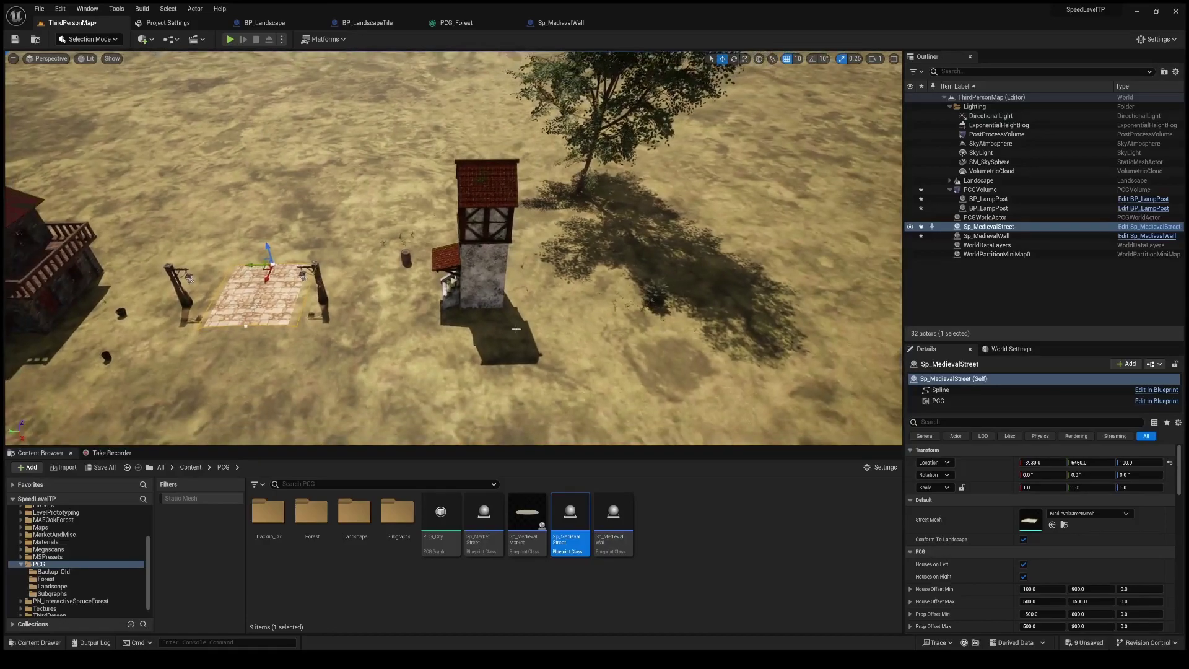
pyautogui.click(319, 283)
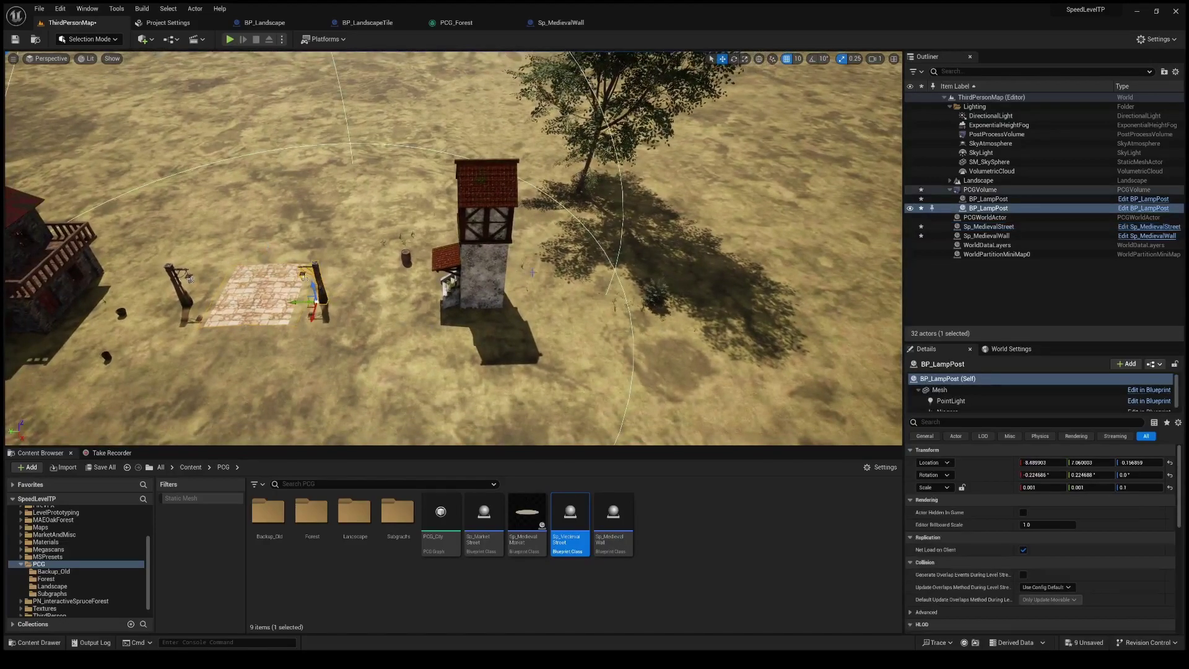
pyautogui.click(493, 274)
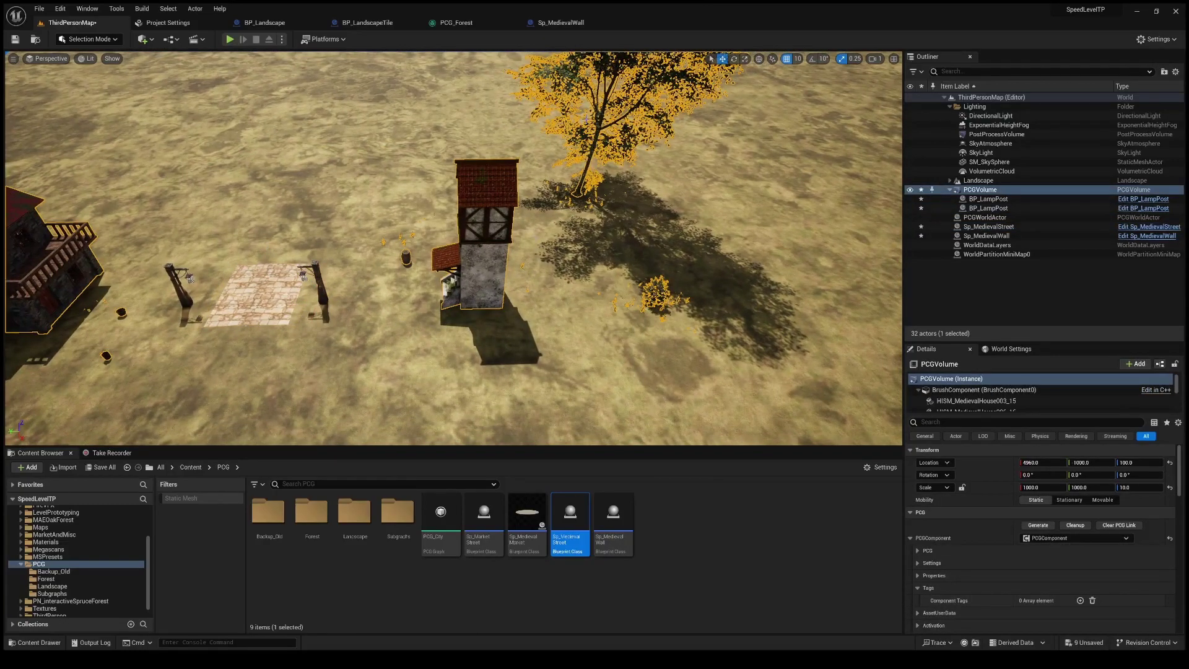
# Step: Turn off Houses on Left and Houses on Right for the Sp_MedievalStreet
pyautogui.moveTo(665, 303); pyautogui.dragTo(699, 305, button='right')
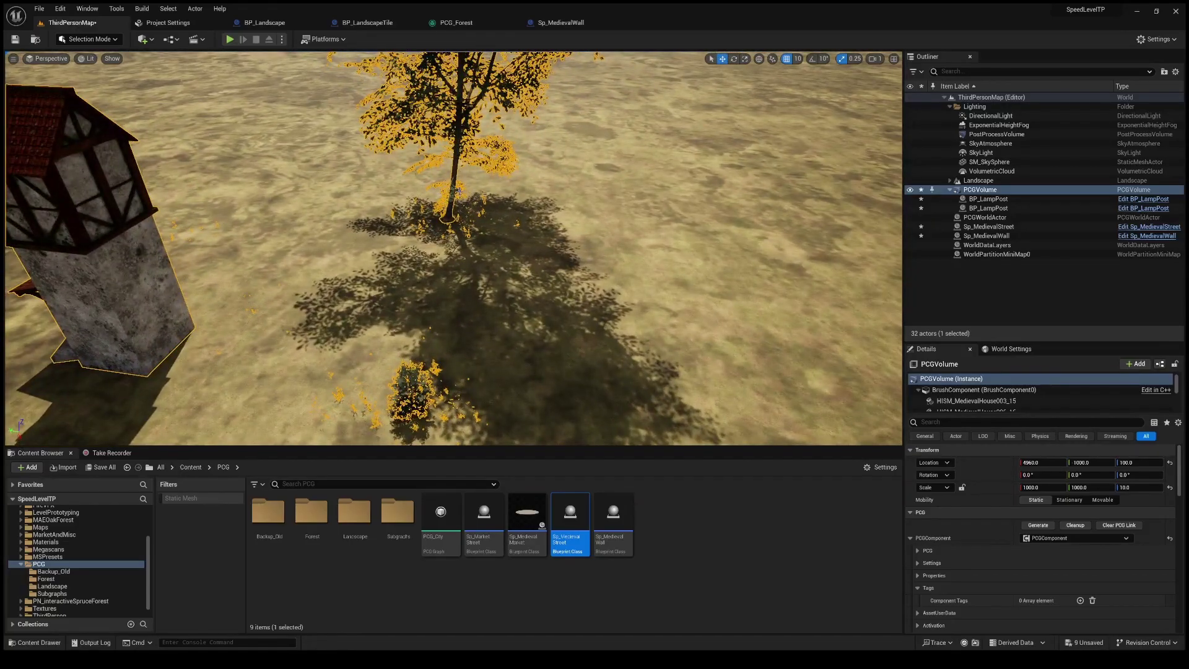
pyautogui.moveTo(459, 192); pyautogui.dragTo(365, 211, button='right')
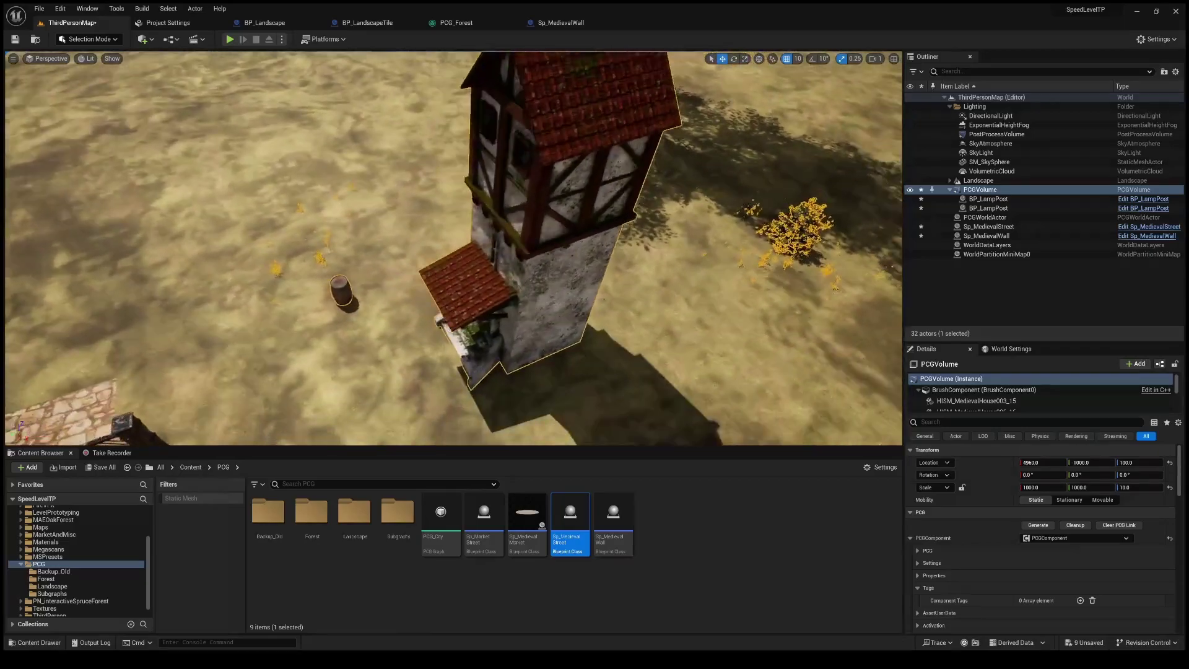
pyautogui.moveTo(451, 318); pyautogui.dragTo(447, 318, button='right')
pyautogui.press('a')
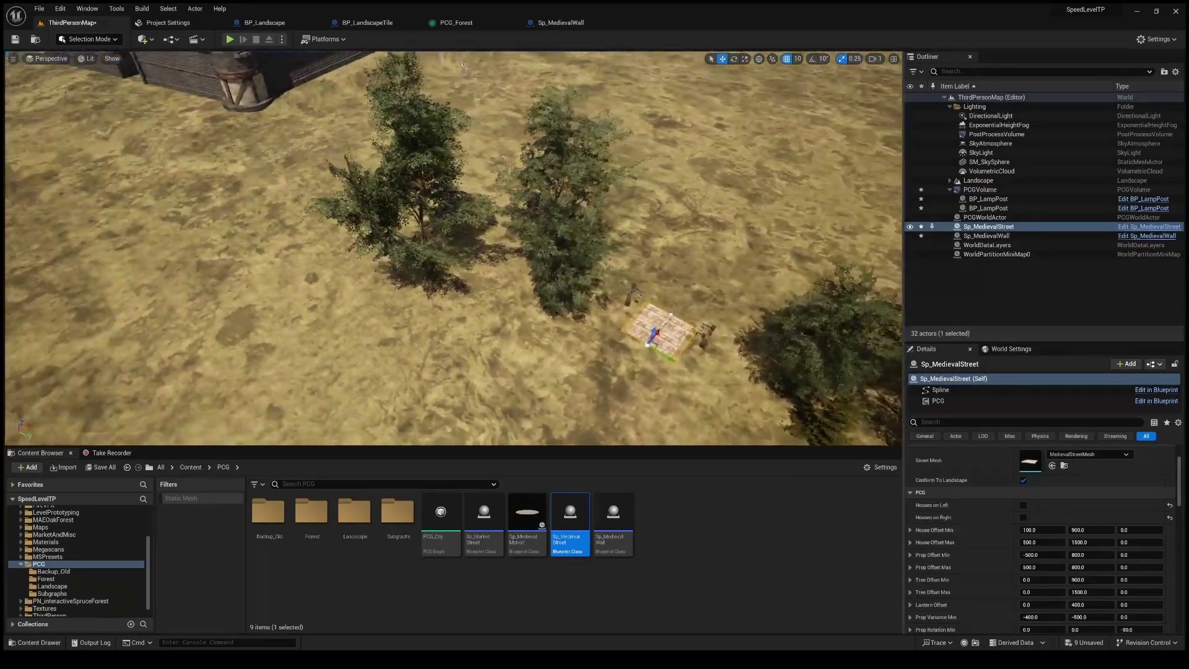
# Step: Extend the Sp_MedievalStreet spline by several segments across the open ground to form a long straight street
pyautogui.press('d')
pyautogui.moveTo(454, 248); pyautogui.dragTo(329, 255, button='right')
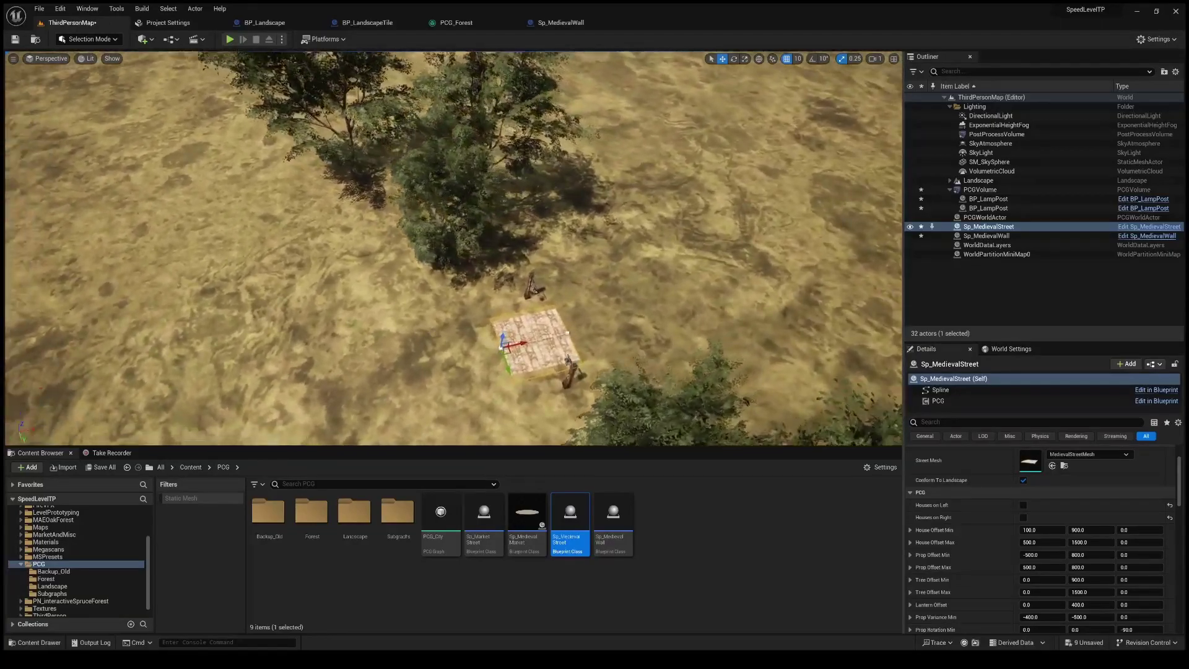
pyautogui.moveTo(721, 333); pyautogui.dragTo(619, 342, button='right')
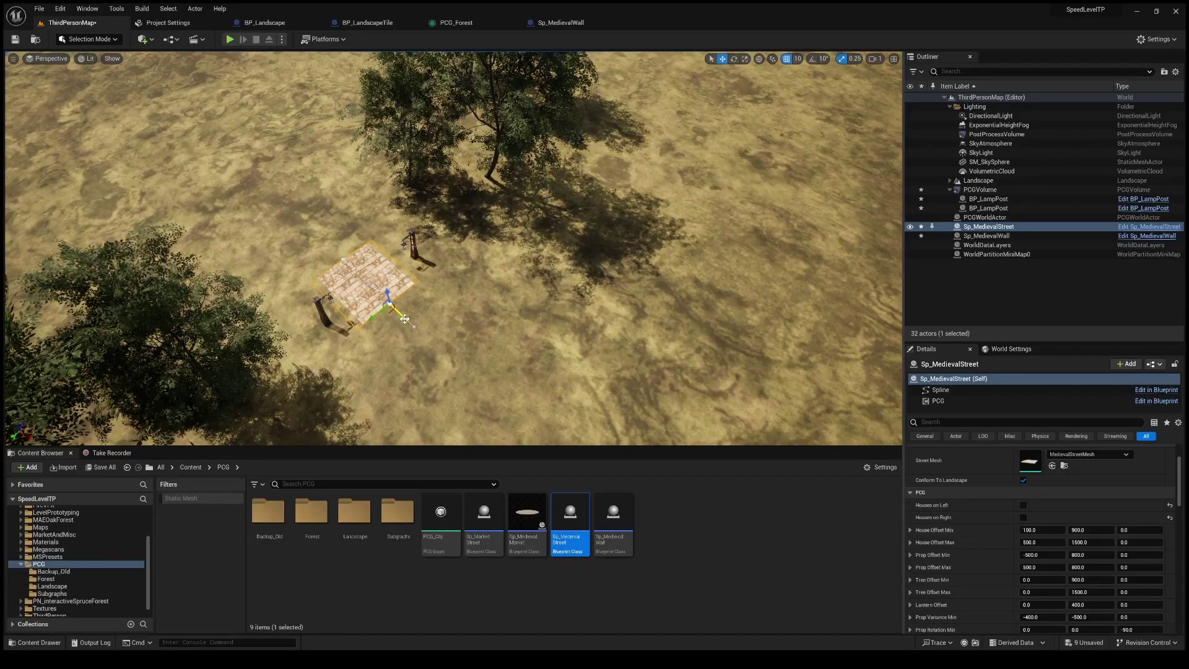
pyautogui.moveTo(639, 408); pyautogui.dragTo(643, 411)
pyautogui.moveTo(643, 411); pyautogui.dragTo(683, 424, button='right')
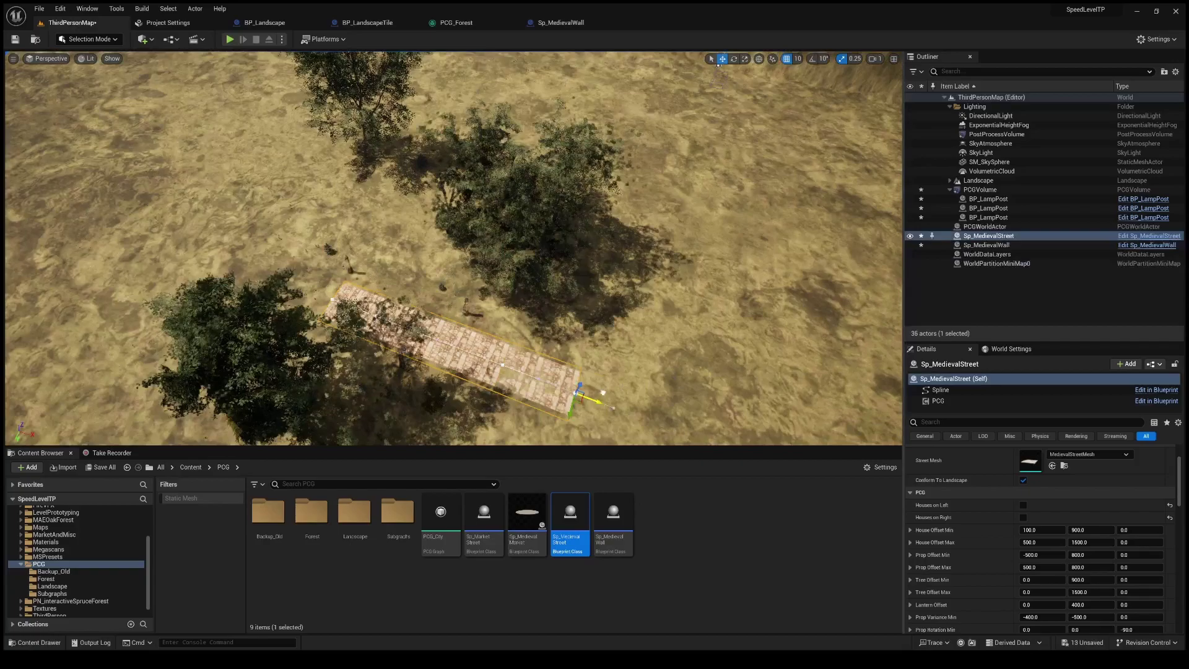
pyautogui.moveTo(833, 426); pyautogui.dragTo(833, 426)
pyautogui.moveTo(834, 426); pyautogui.dragTo(896, 437, button='right')
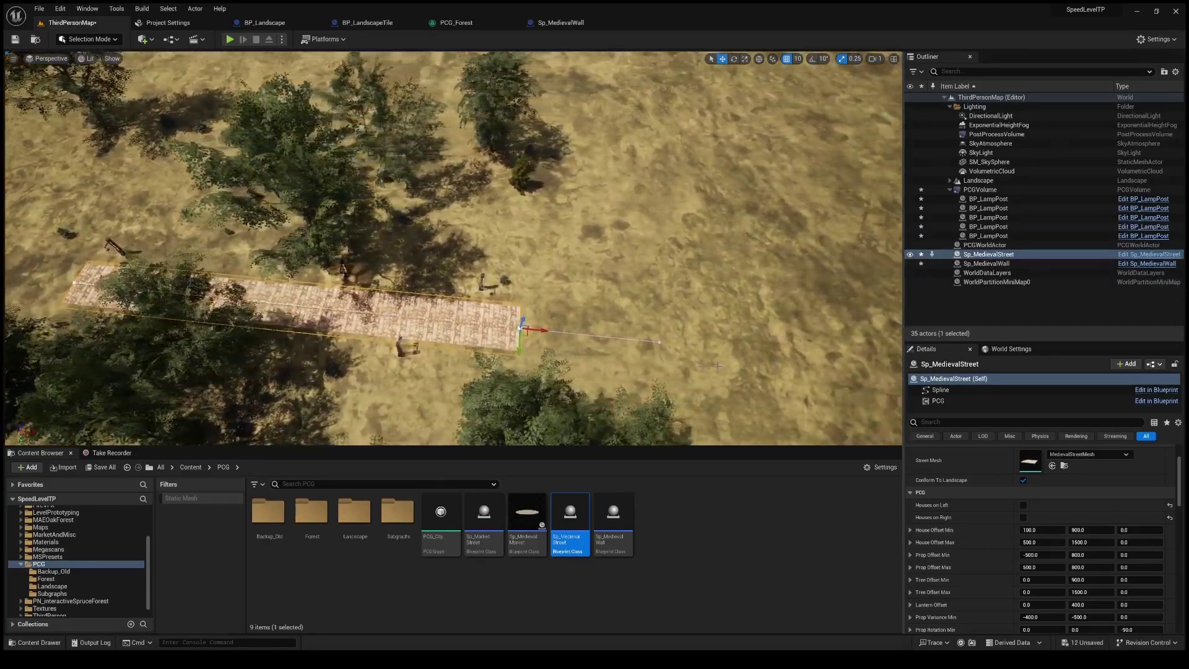
pyautogui.moveTo(544, 332); pyautogui.dragTo(833, 359)
pyautogui.moveTo(834, 359); pyautogui.dragTo(626, 371, button='right')
pyautogui.moveTo(677, 403); pyautogui.dragTo(498, 356, button='right')
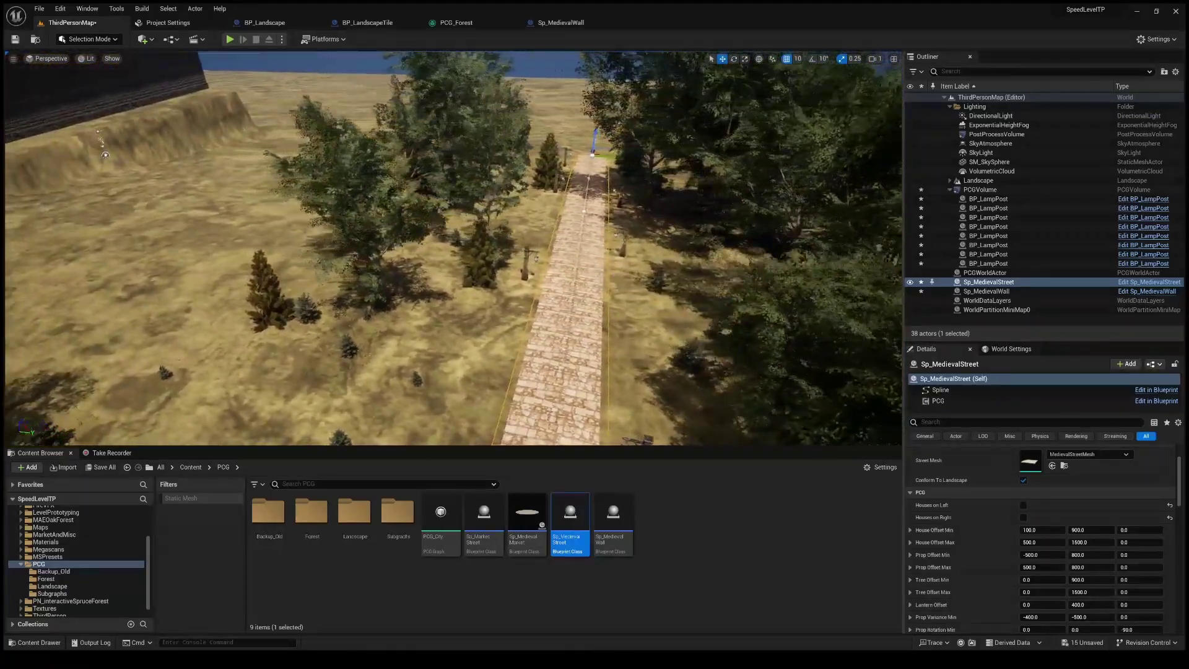
# Step: With trees off and Houses on Left enabled, set the street's House Offset Min Y to 500 and House Offset Max Y to 2500
pyautogui.click(1102, 530)
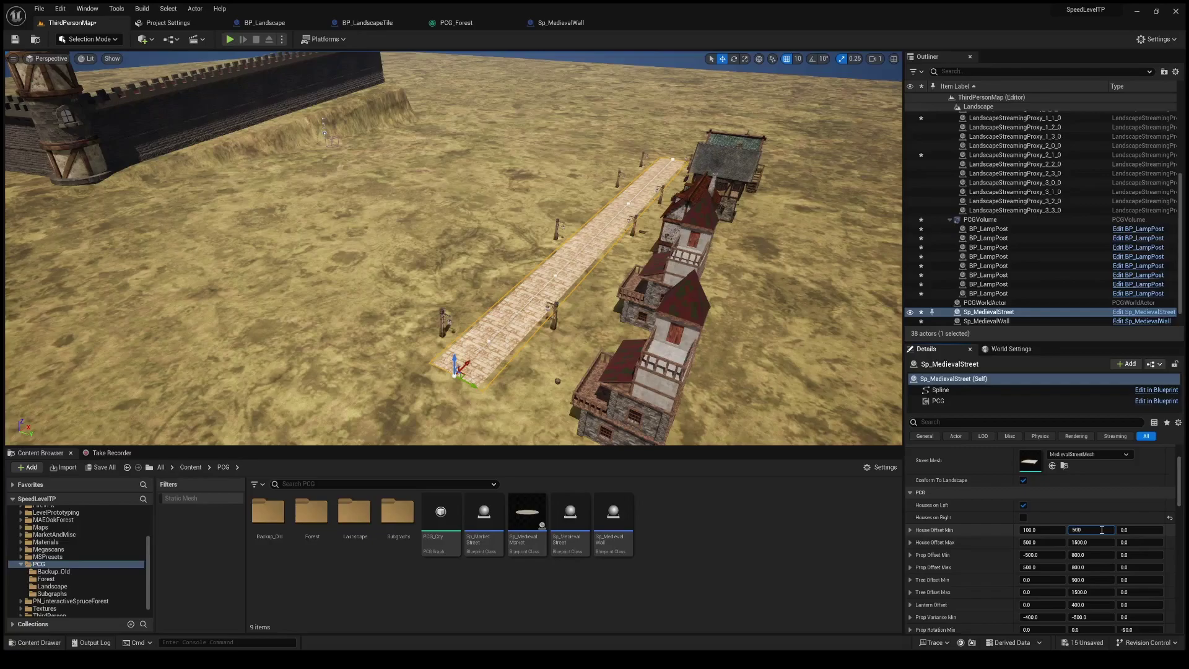
pyautogui.write('500')
pyautogui.press('Tab')
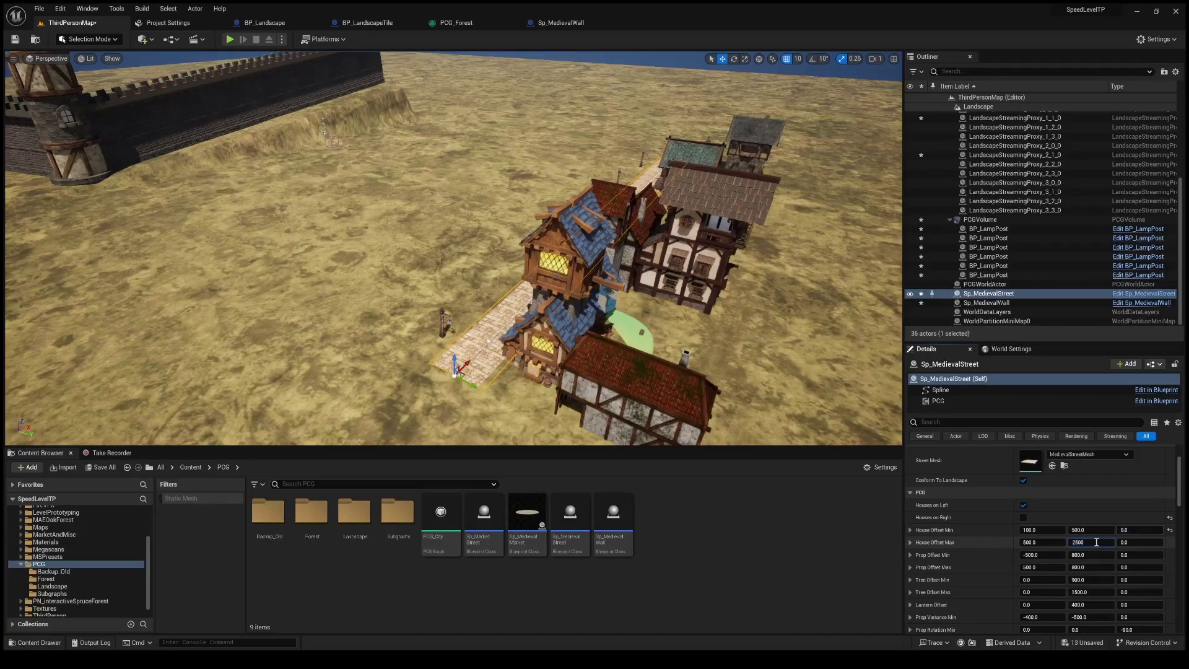
pyautogui.press('Tab')
pyautogui.moveTo(743, 303); pyautogui.dragTo(857, 455, button='right')
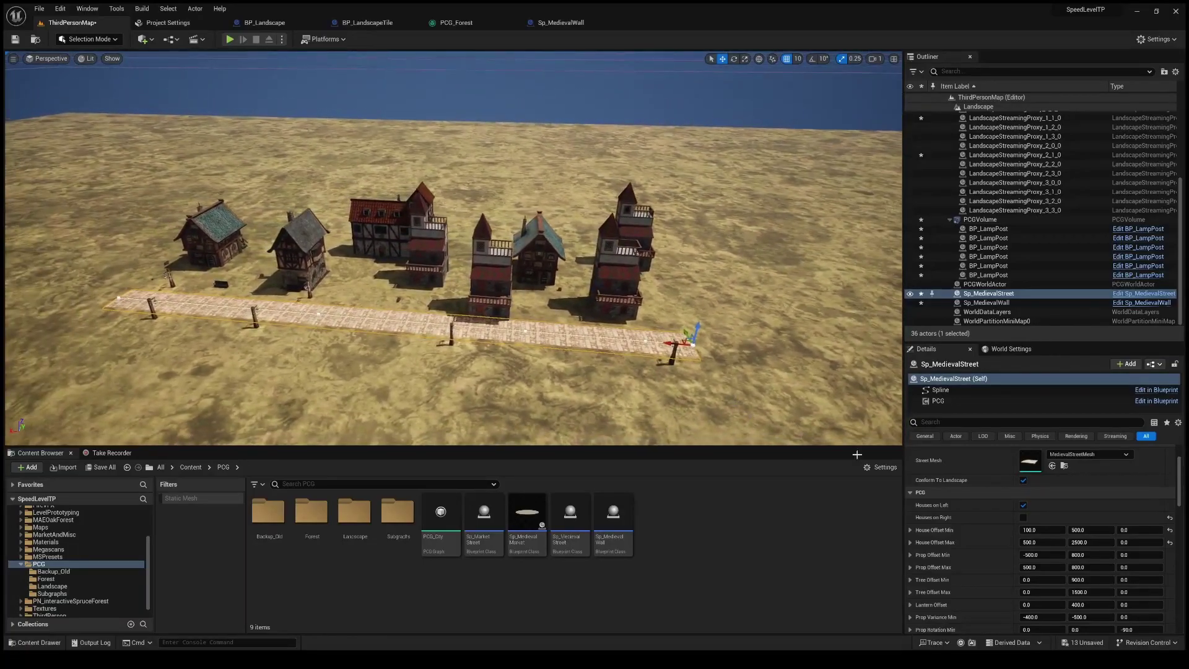
# Step: Set House Offset Min X to 400, House Offset Max X to 800 and House Offset Max Y to 3200
pyautogui.click(1042, 529)
pyautogui.write('400')
pyautogui.click(1078, 530)
pyautogui.click(1042, 542)
pyautogui.write('800')
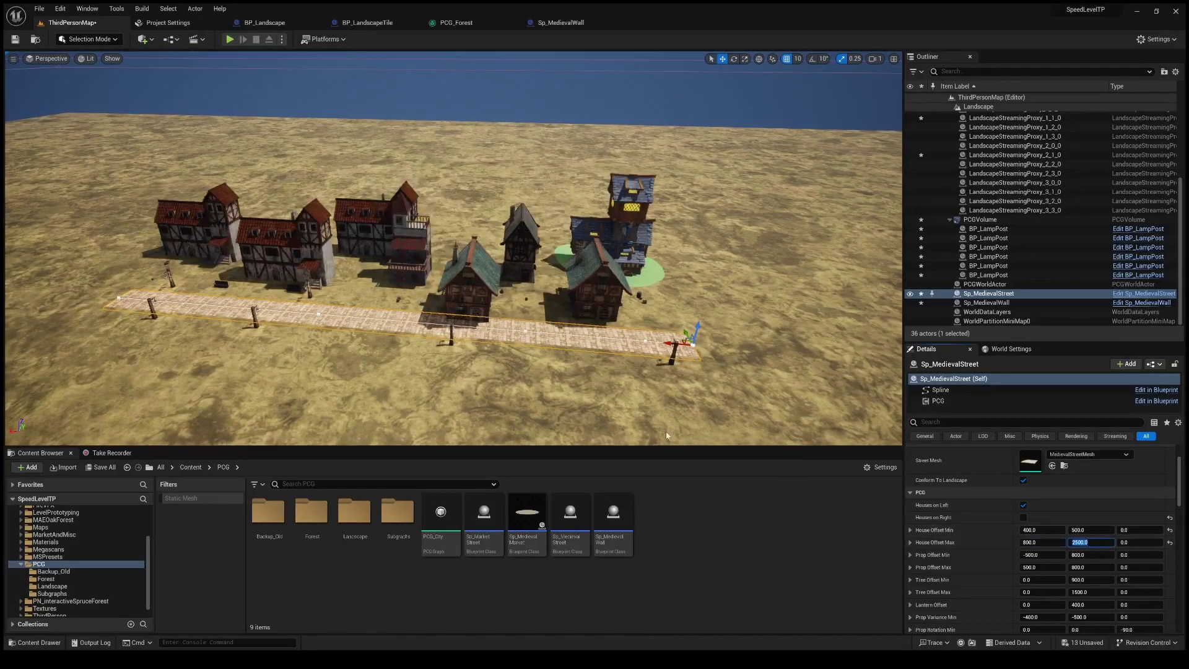
pyautogui.press('Tab')
pyautogui.press('Return')
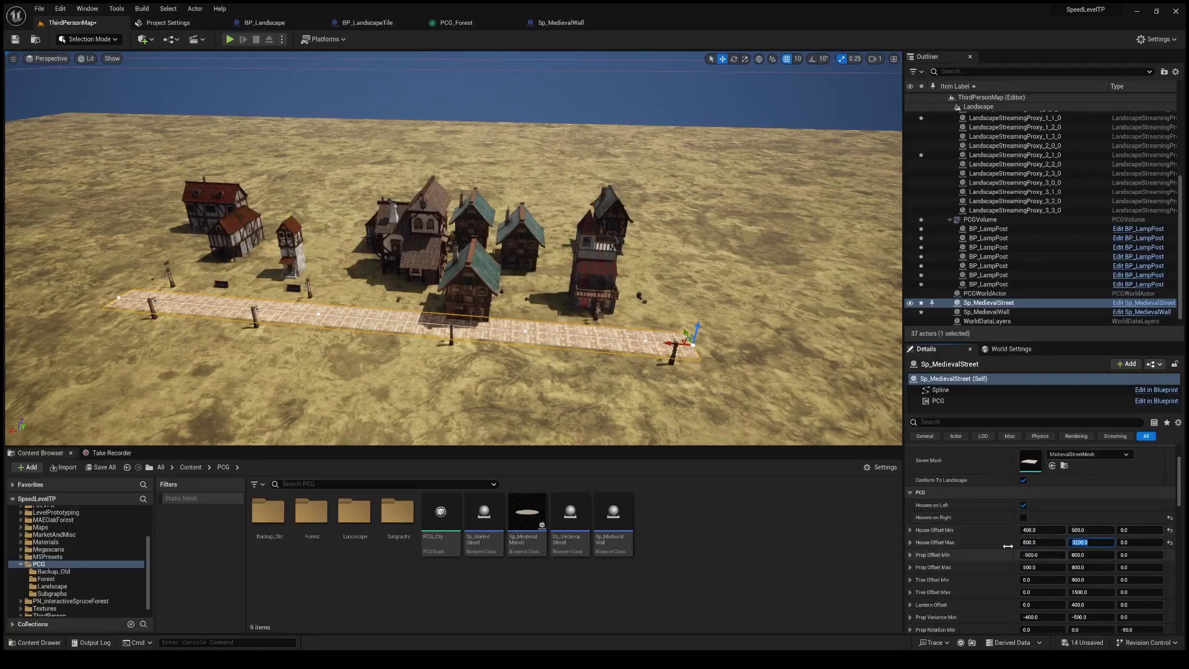
# Step: Try trees on the right side of the street and switch them to the left side only
pyautogui.scroll(-3, 1060, 524)
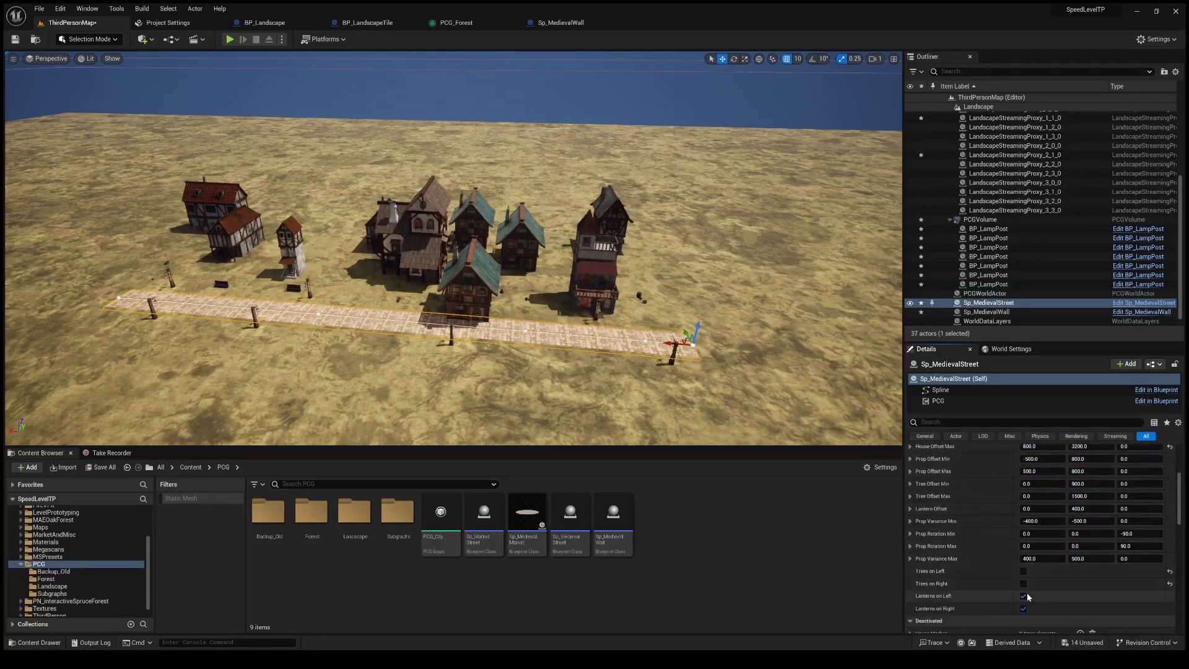
pyautogui.click(1024, 584)
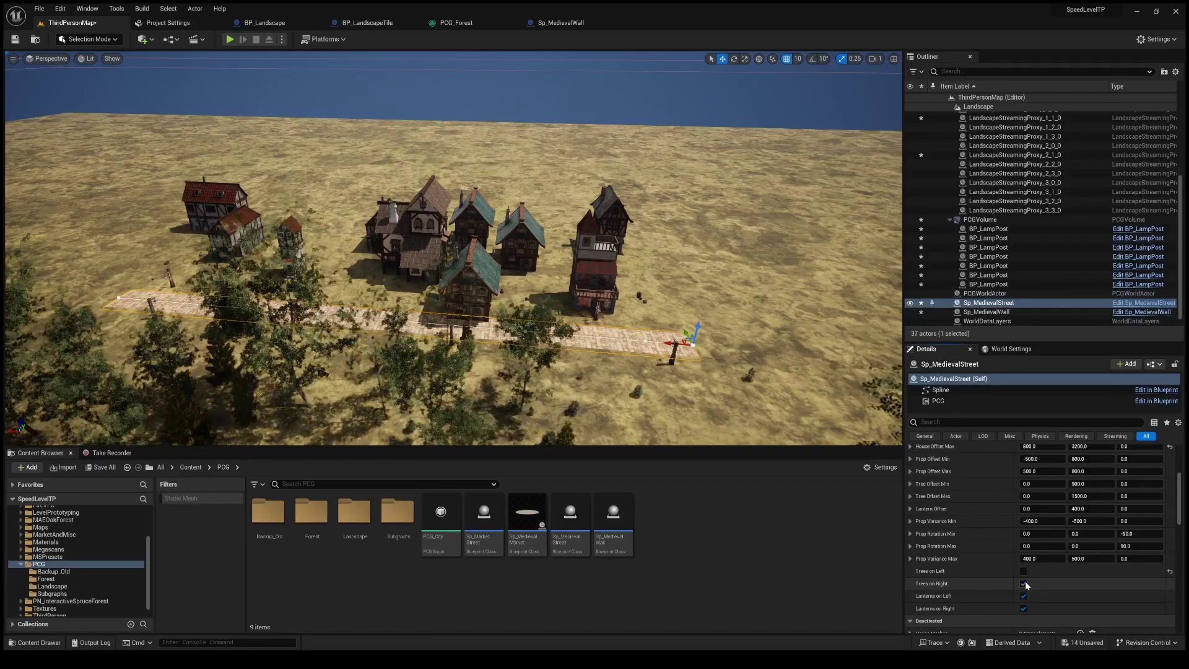
pyautogui.click(1023, 571)
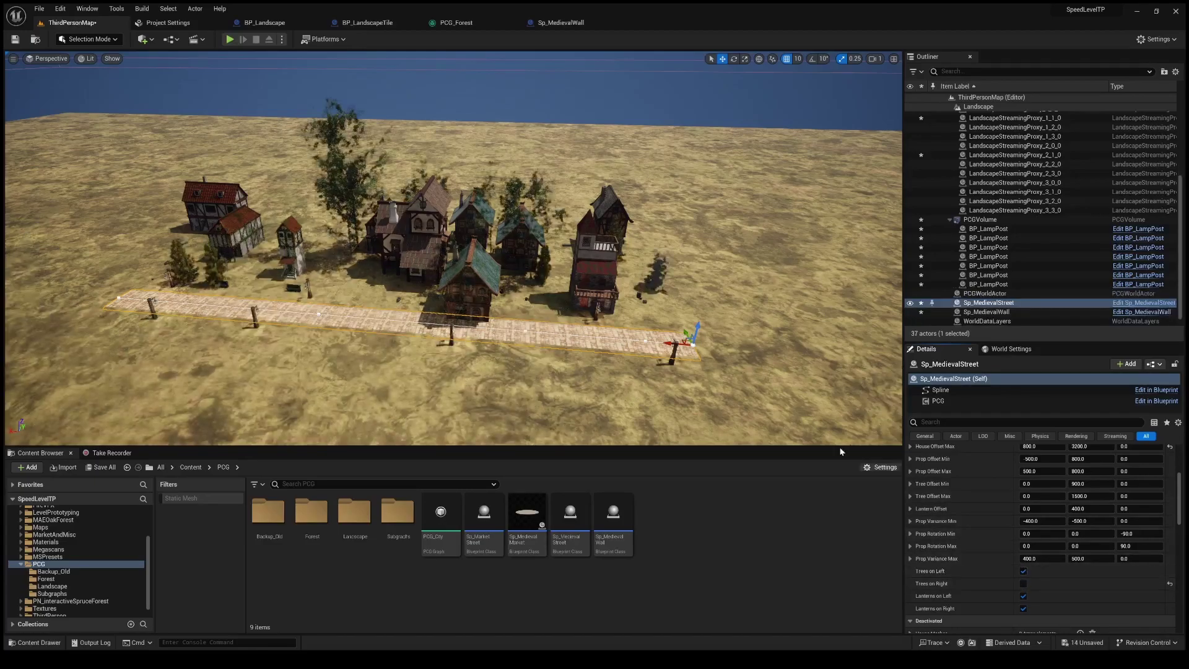
# Step: Examine how the generated houses, trees and props are arranged along the street
pyautogui.moveTo(453, 247)
pyautogui.mouseDown(button='right')
pyautogui.moveTo(537, 282)
pyautogui.moveTo(464, 263)
pyautogui.mouseUp(button='right')
pyautogui.press('w')
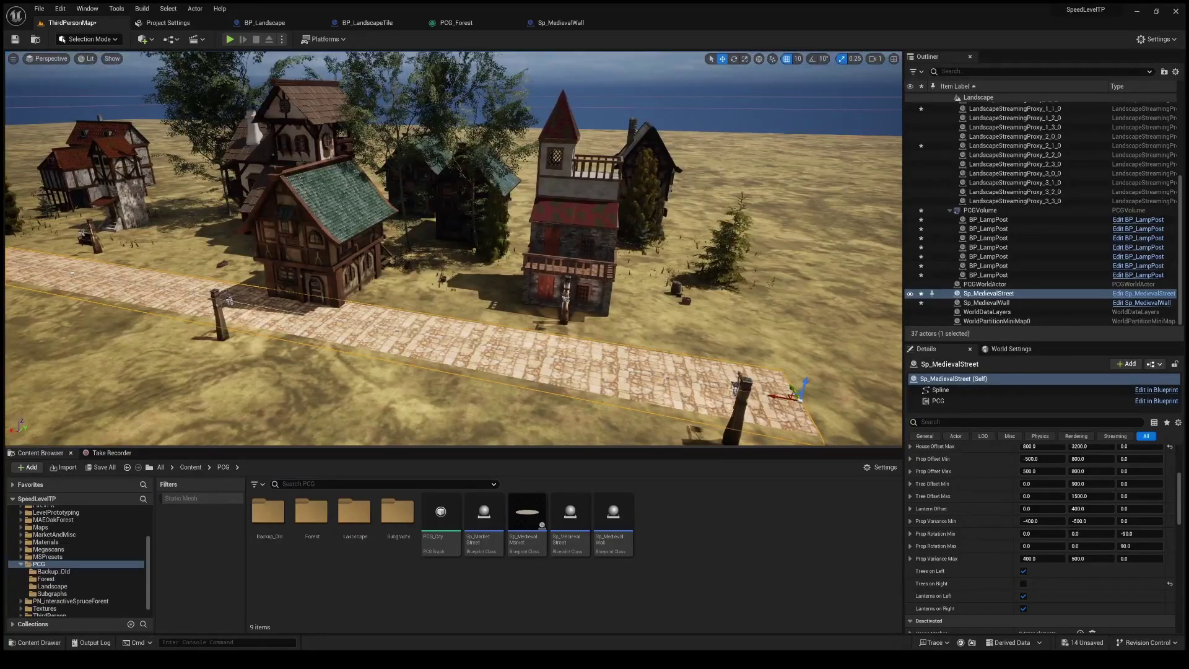
pyautogui.press('d')
pyautogui.moveTo(453, 247); pyautogui.dragTo(269, 282, button='right')
pyautogui.press('w')
pyautogui.press('s')
pyautogui.moveTo(458, 309); pyautogui.dragTo(605, 279, button='right')
# Step: Select the lamp post at the near end of the street and examine its lantern and orientation up close
pyautogui.click(474, 247)
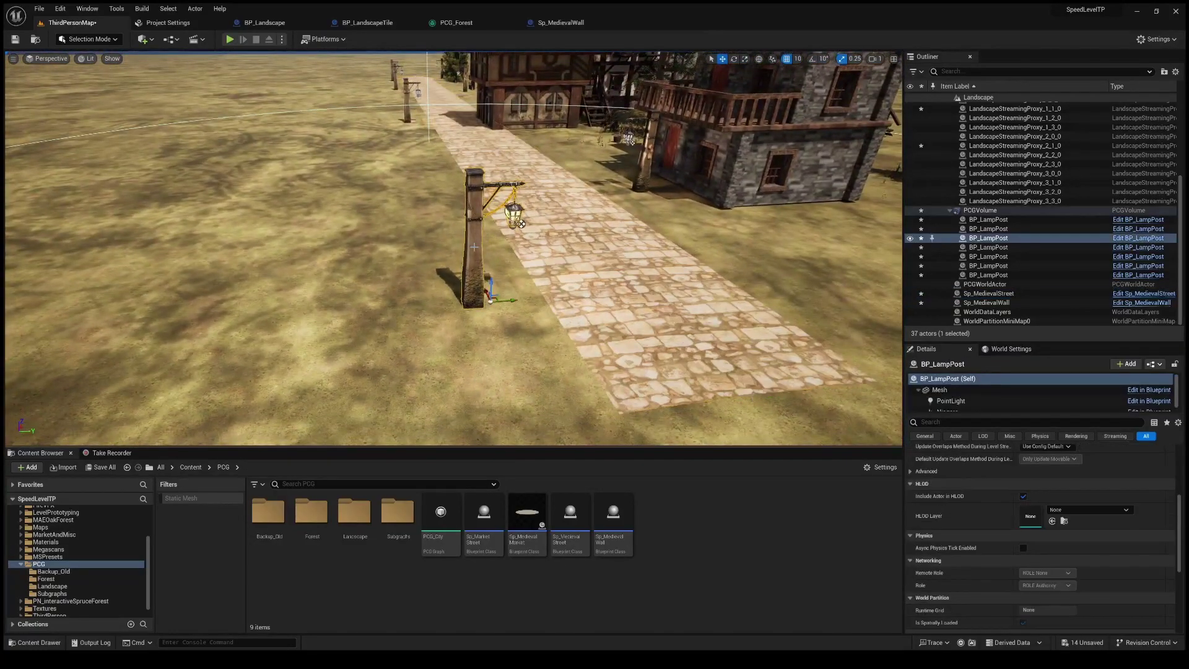
pyautogui.press('d')
pyautogui.moveTo(499, 257); pyautogui.dragTo(272, 211, button='right')
pyautogui.press('w')
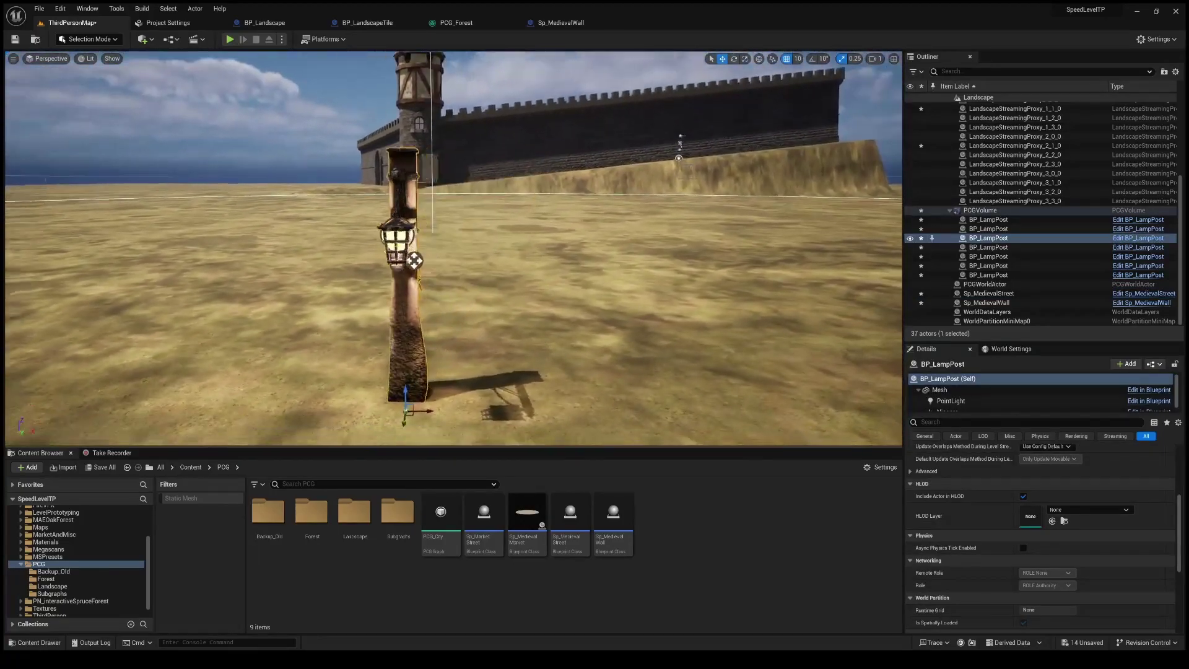
pyautogui.moveTo(414, 260); pyautogui.dragTo(369, 270, button='right')
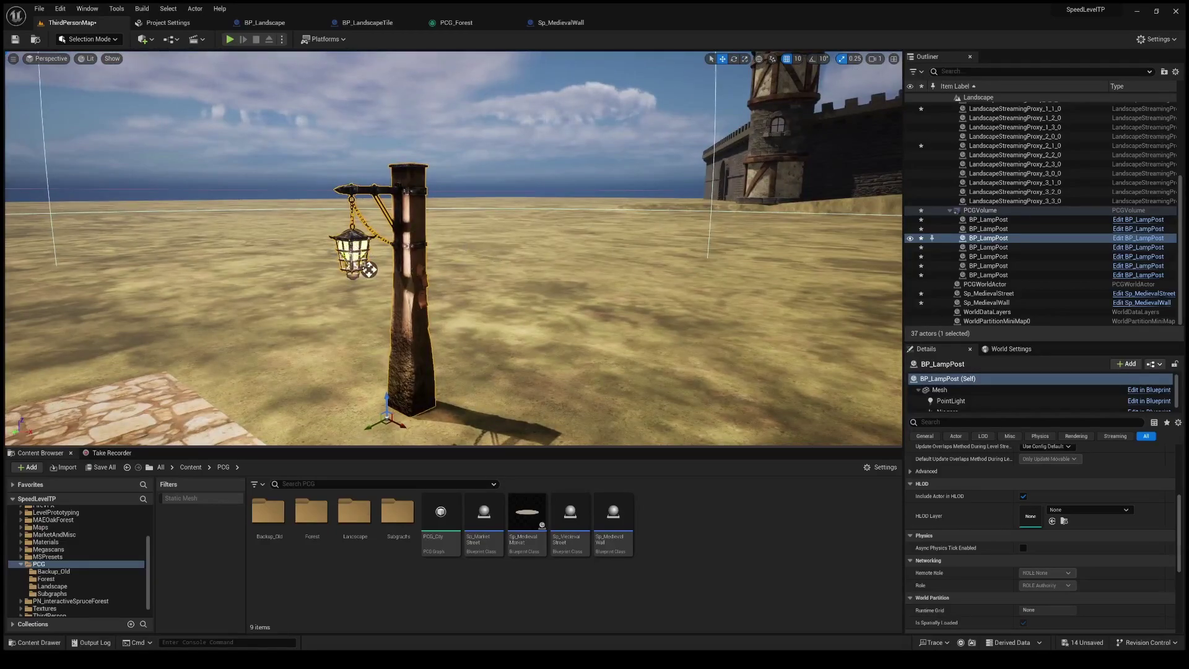
pyautogui.moveTo(369, 270); pyautogui.dragTo(548, 232, button='right')
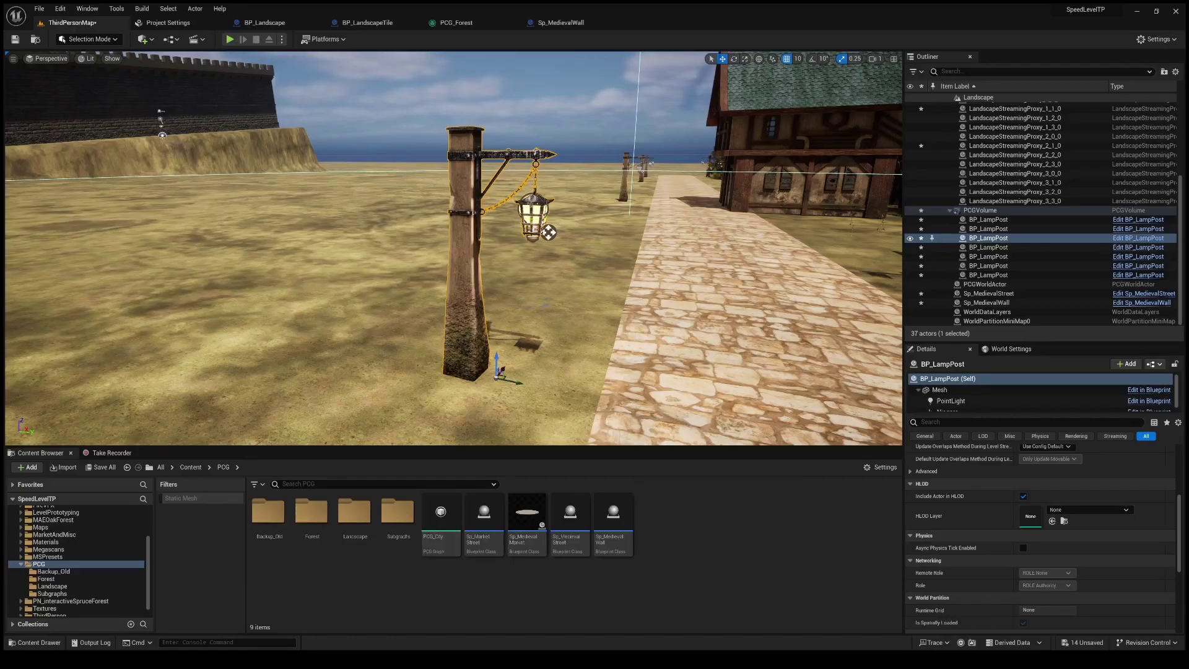
# Step: Examine the lamp post next to the stone house and how it is spaced from the balcony and the street
pyautogui.moveTo(495, 297); pyautogui.dragTo(687, 295, button='right')
pyautogui.press('s')
pyautogui.moveTo(452, 285); pyautogui.dragTo(464, 350, button='right')
pyautogui.press('w')
pyautogui.moveTo(736, 260); pyautogui.dragTo(479, 169, button='right')
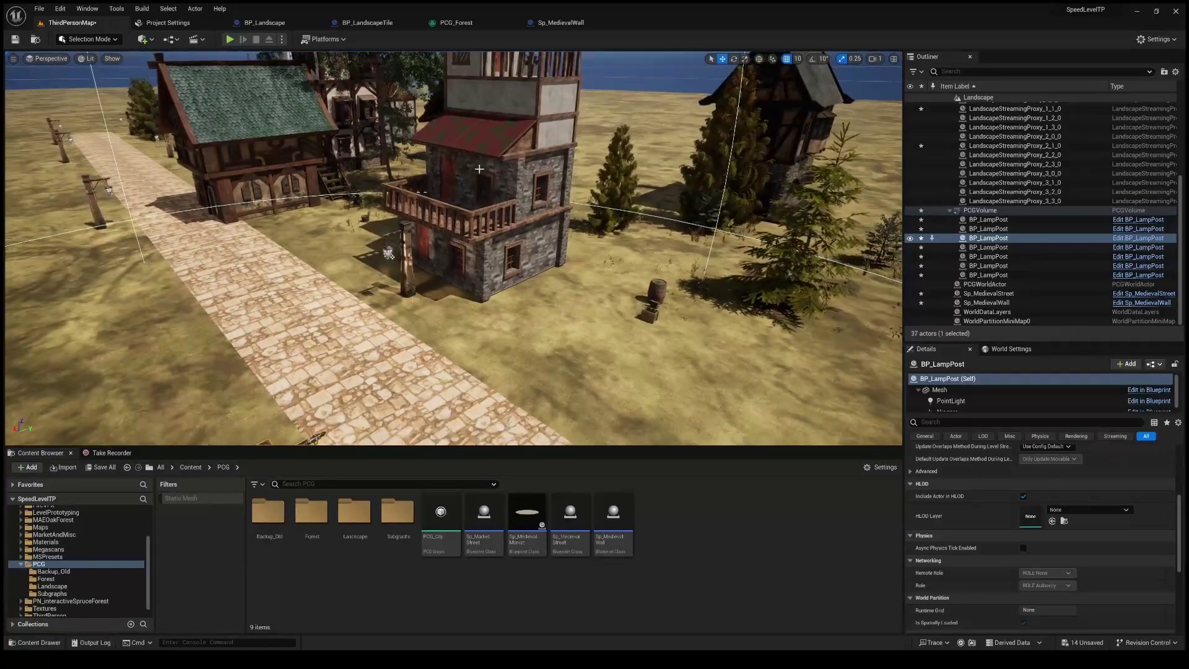
pyautogui.press('a')
pyautogui.moveTo(377, 225); pyautogui.dragTo(533, 148, button='right')
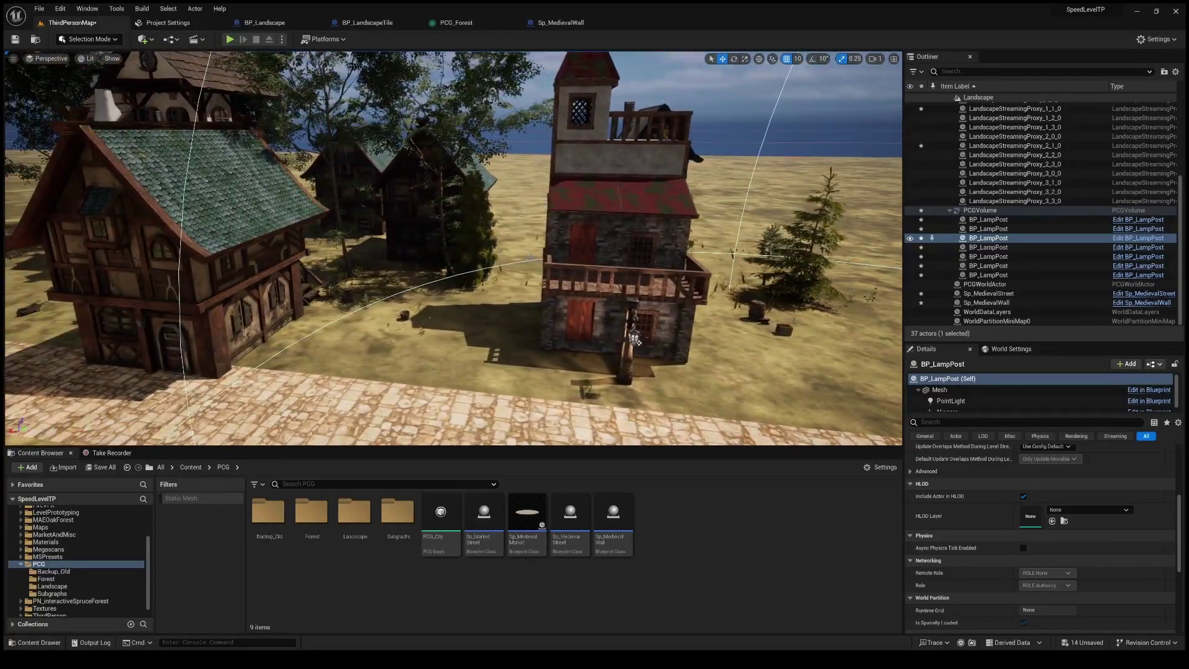
pyautogui.press('d')
pyautogui.moveTo(531, 258); pyautogui.dragTo(328, 310, button='right')
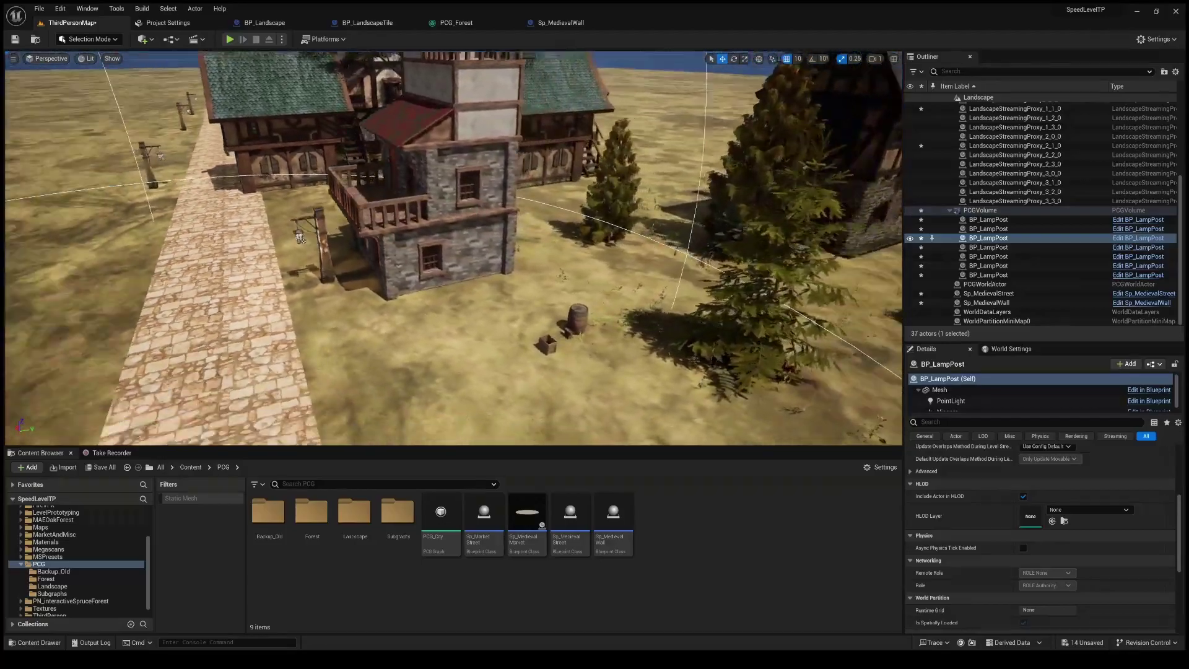
pyautogui.moveTo(334, 151)
pyautogui.mouseDown(button='right')
pyautogui.moveTo(236, 156)
pyautogui.moveTo(334, 165)
pyautogui.mouseUp(button='right')
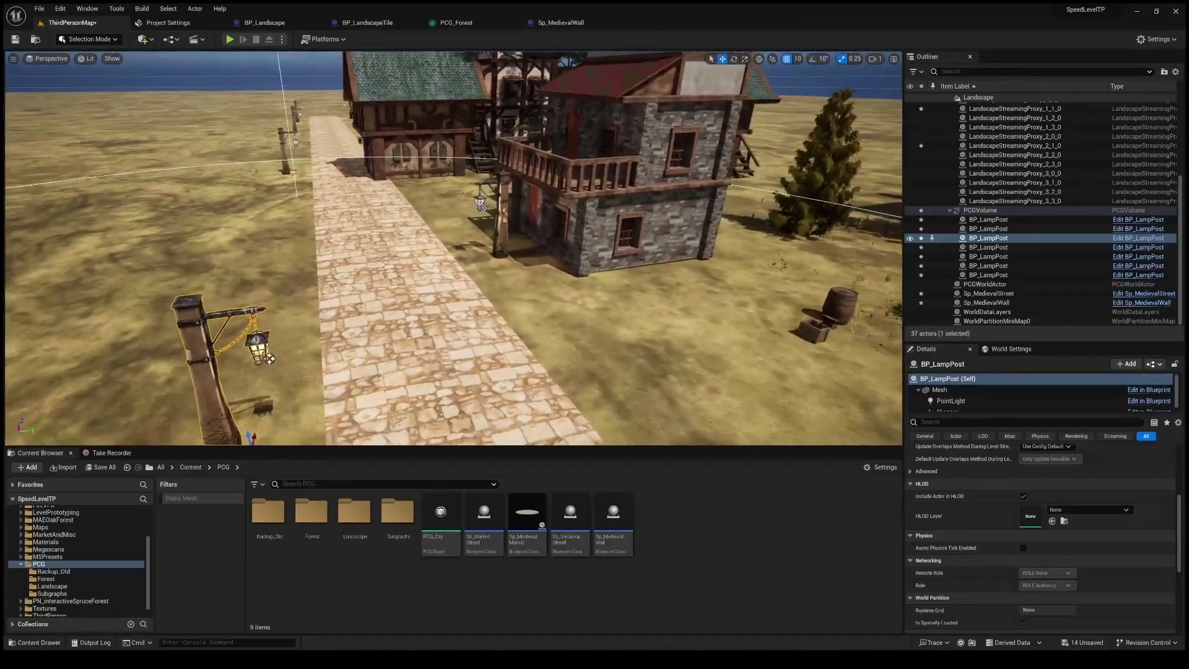
pyautogui.moveTo(617, 170); pyautogui.dragTo(588, 202, button='right')
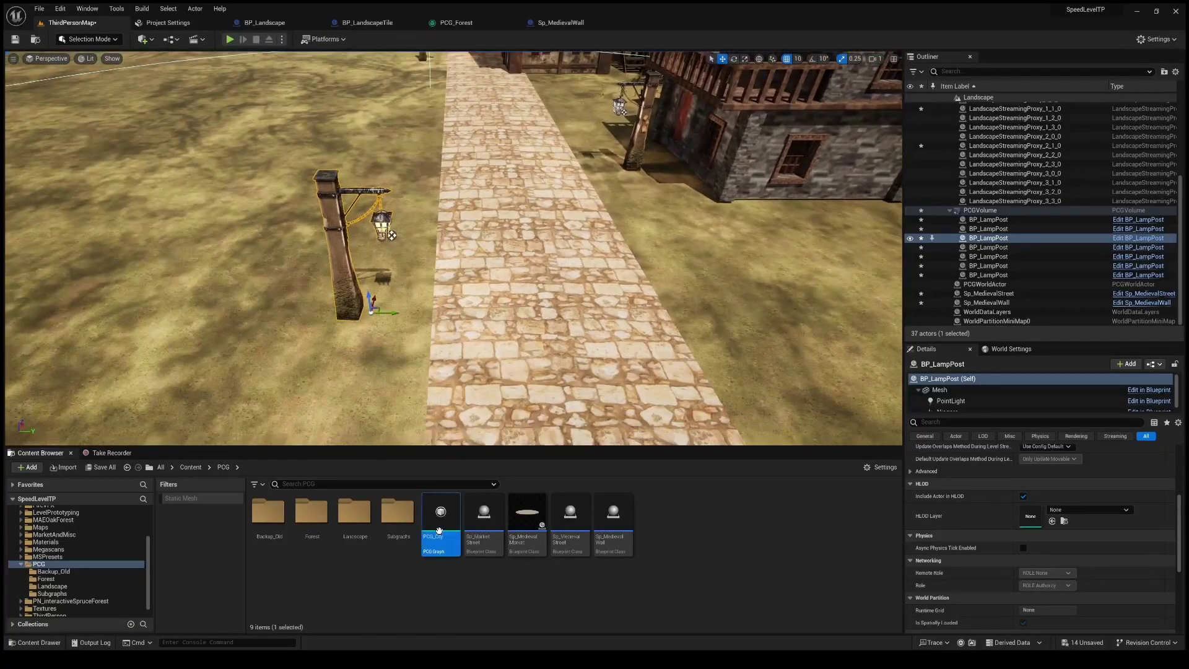
# Step: Open the PCG_City graph and examine its PCG_AddLanterns subgraph in the Main Streets section
pyautogui.doubleClick(452, 511)
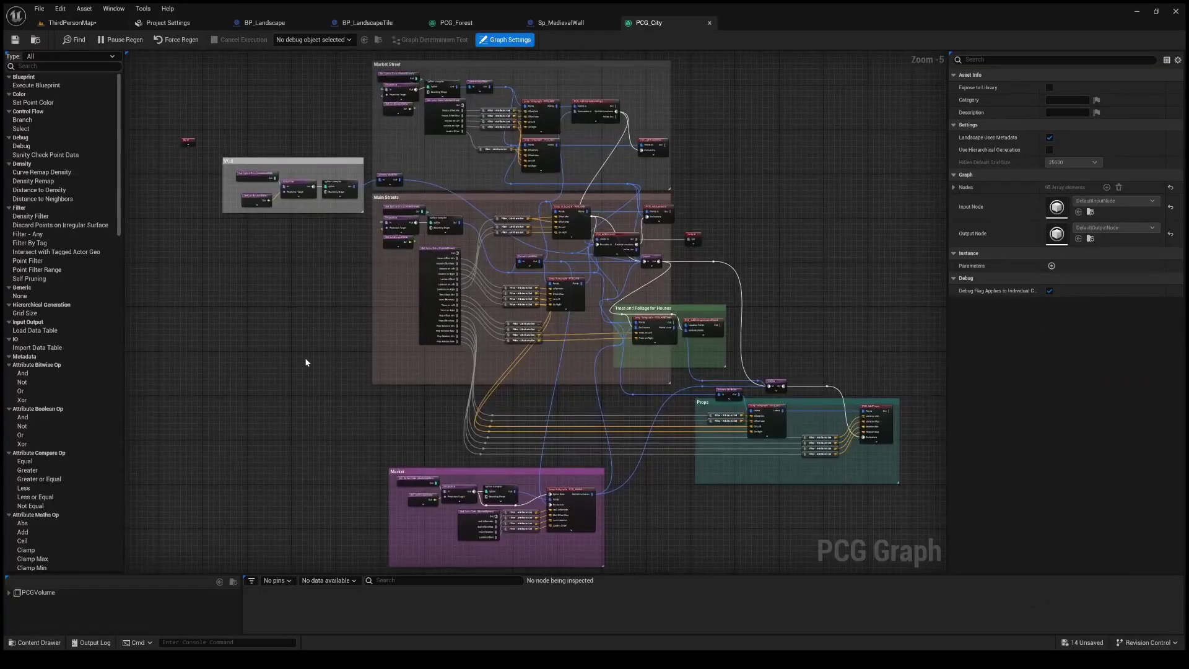
pyautogui.moveTo(306, 362); pyautogui.dragTo(197, 347, button='right')
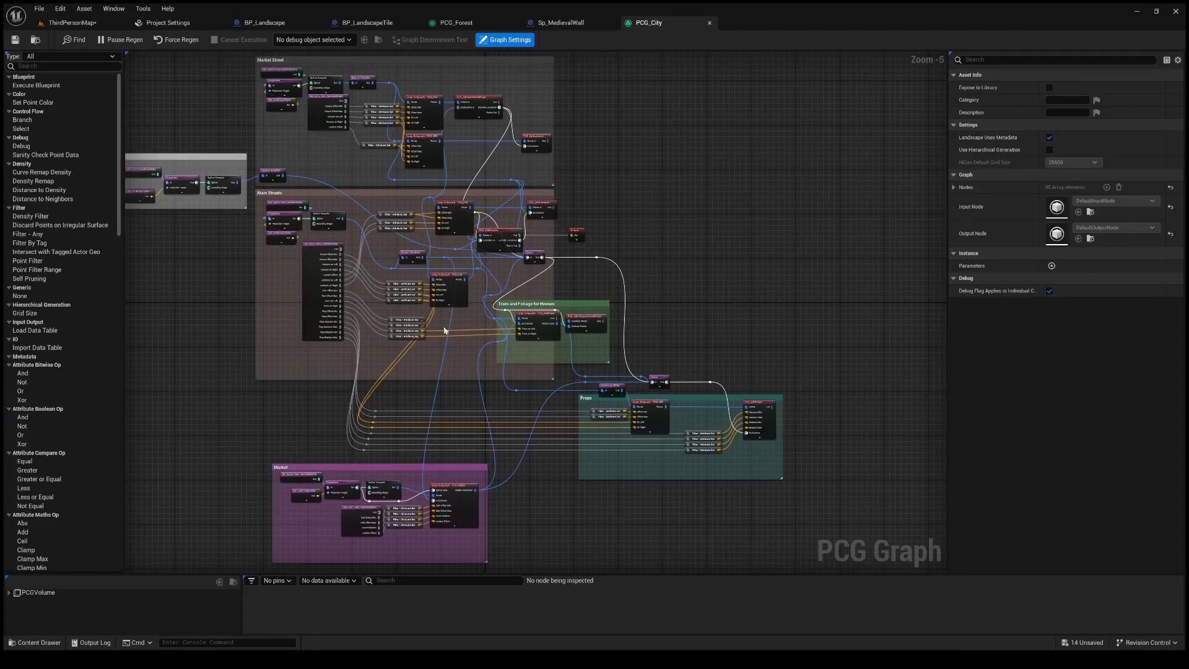
pyautogui.scroll(5, 644, 260)
pyautogui.moveTo(644, 265); pyautogui.dragTo(825, 376, button='right')
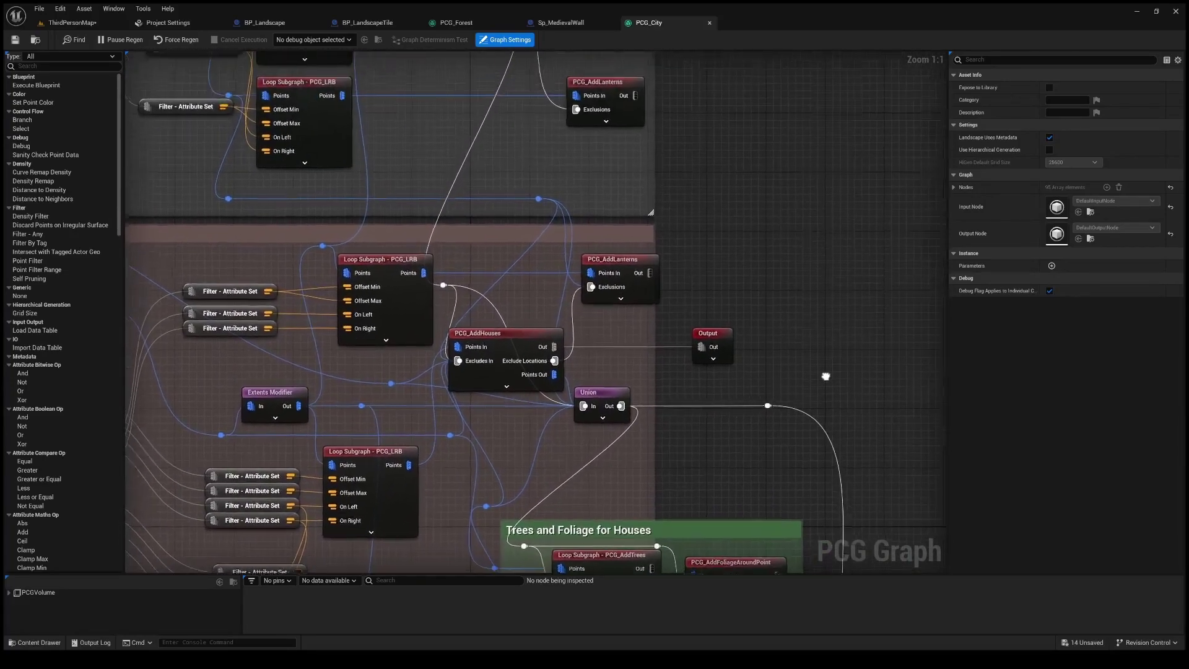
pyautogui.doubleClick(610, 263)
pyautogui.moveTo(494, 449); pyautogui.dragTo(470, 398, button='right')
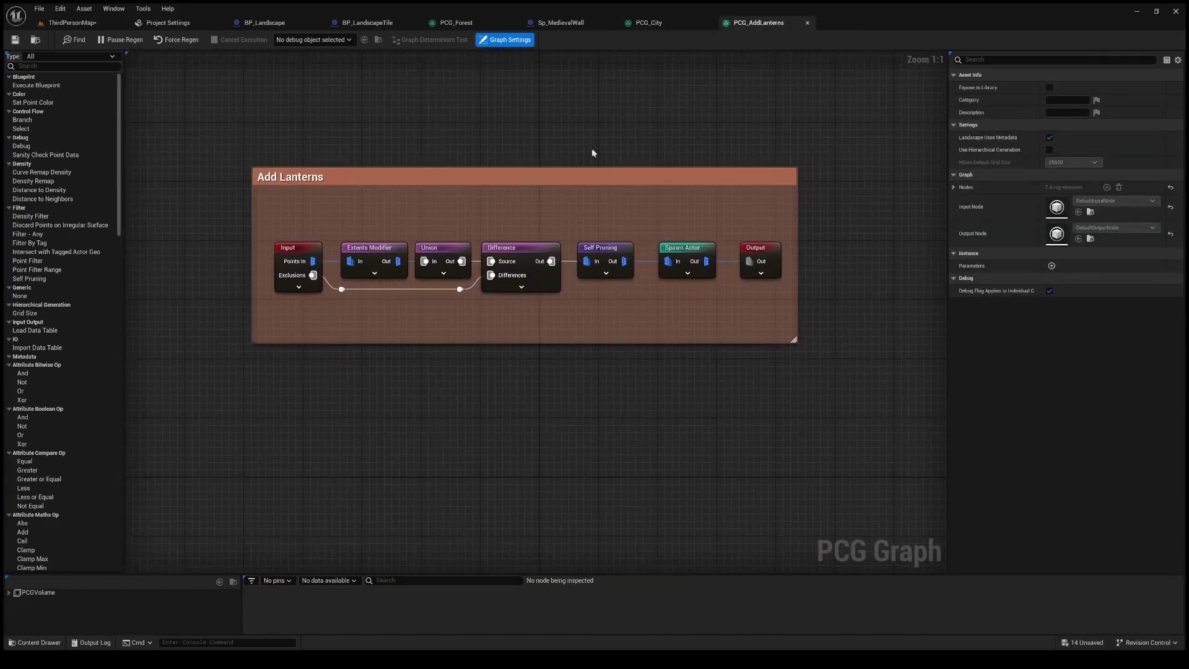
# Step: Compare the Static Mesh Spawner nodes in PCG_Forest with the Spawn Actor node in PCG_AddLanterns
pyautogui.click(451, 24)
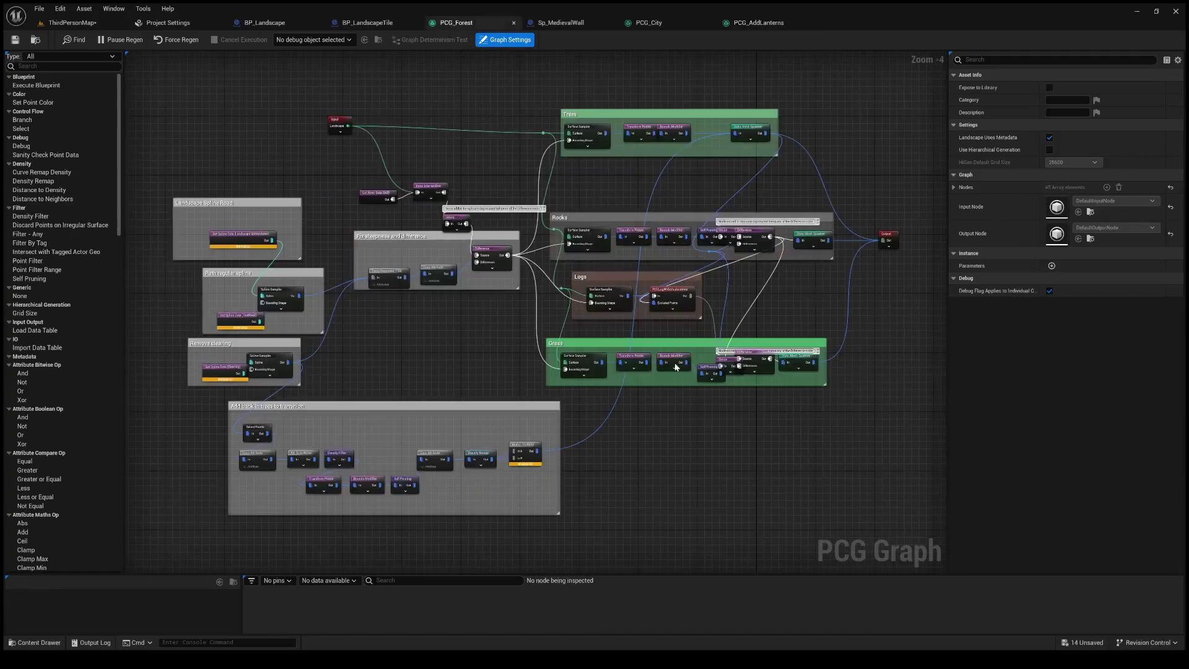
pyautogui.scroll(3, 675, 366)
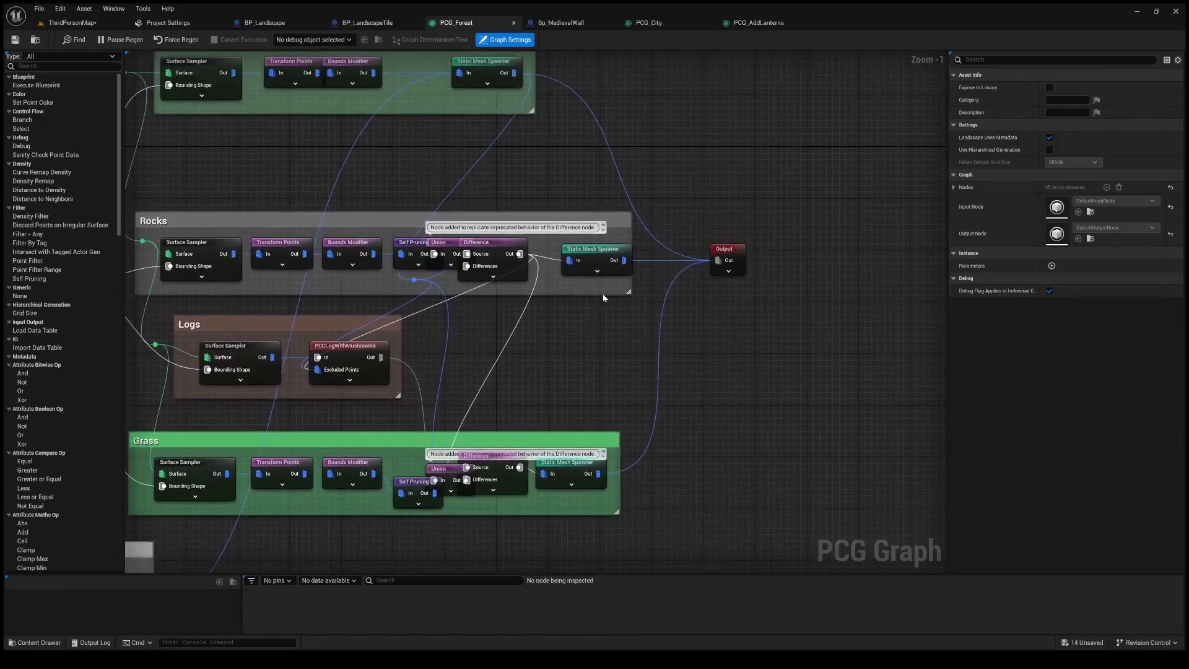
pyautogui.click(757, 24)
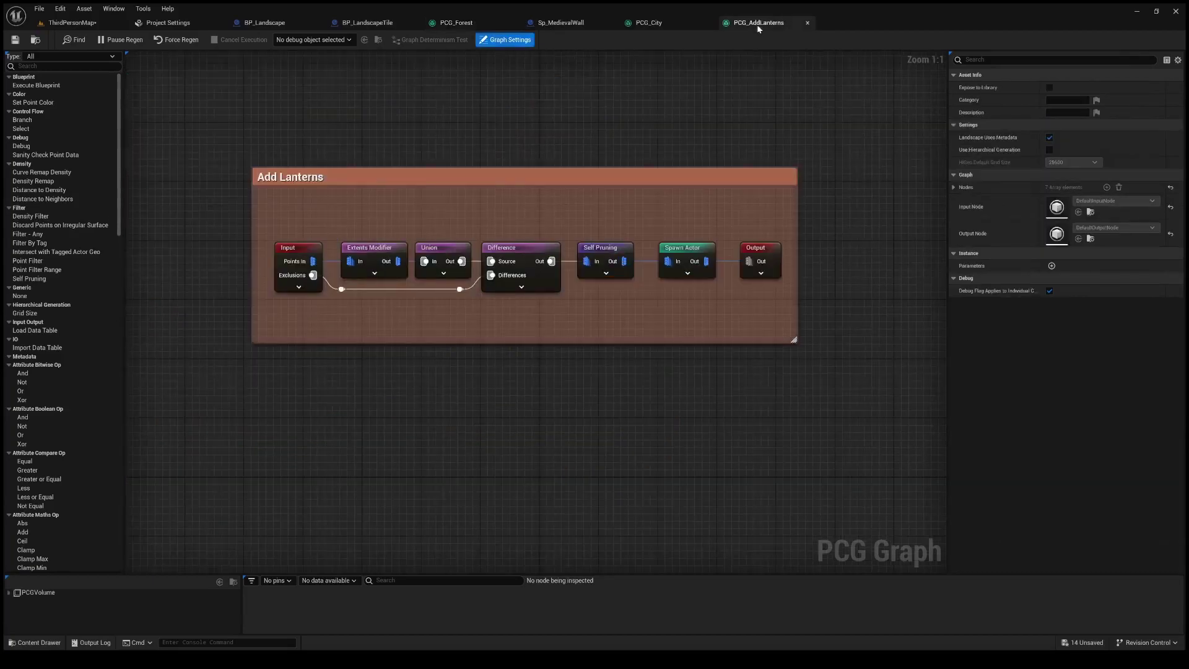
pyautogui.moveTo(895, 264); pyautogui.dragTo(778, 299, button='right')
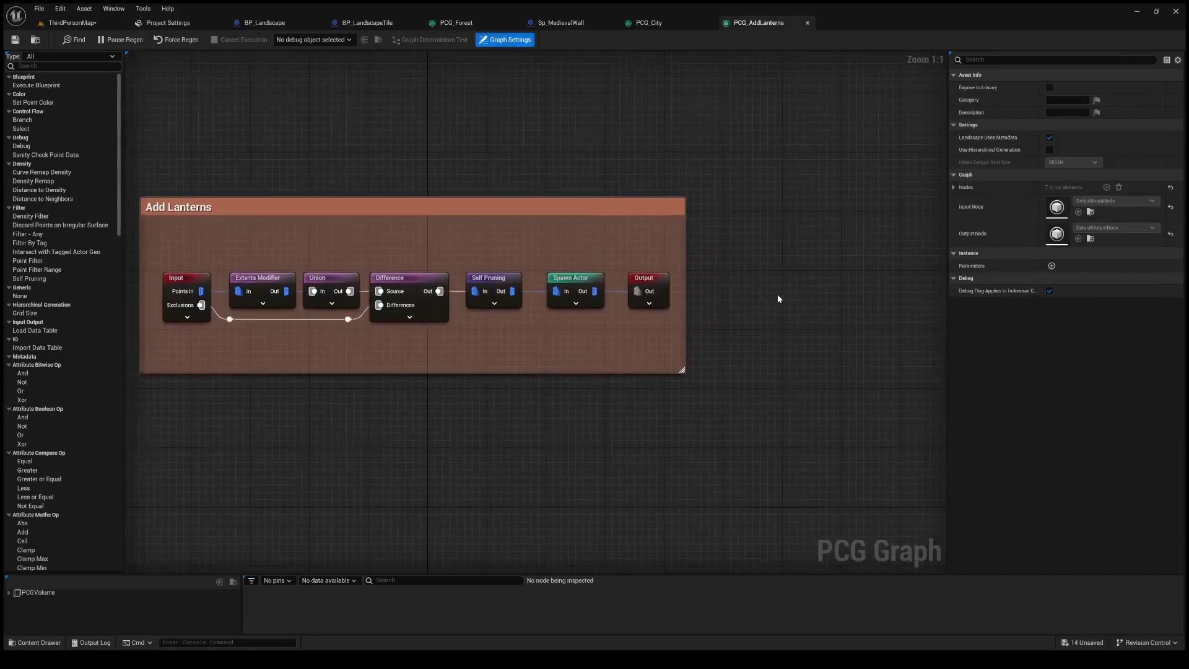
pyautogui.click(573, 291)
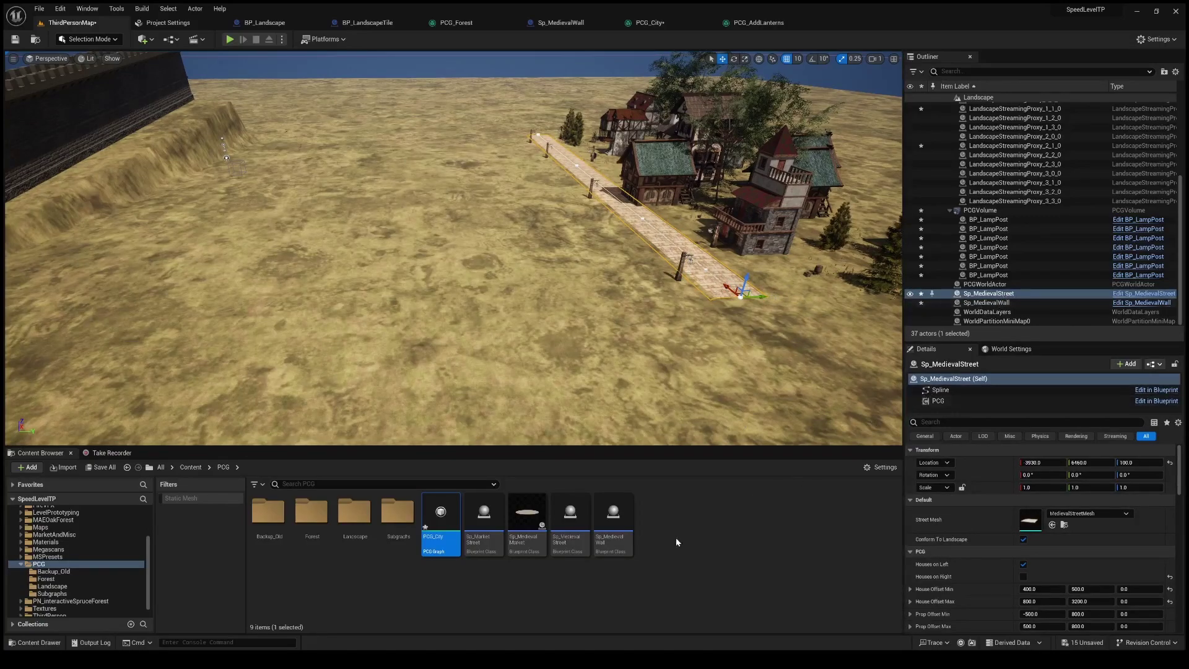
# Step: Place a second Sp_MedievalStreet on the open landscape between the wall and the existing street
pyautogui.moveTo(571, 527); pyautogui.dragTo(398, 317)
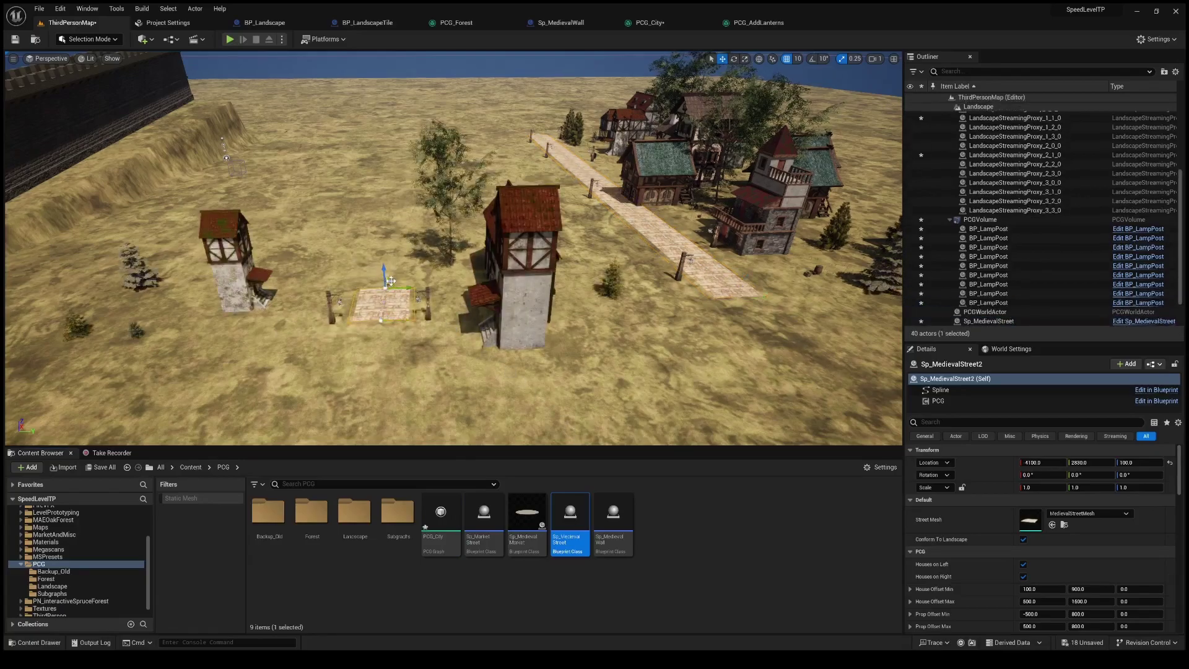
pyautogui.moveTo(388, 282); pyautogui.dragTo(276, 301, button='right')
pyautogui.moveTo(353, 267); pyautogui.dragTo(375, 267, button='right')
# Step: Compare the Spline Sampler nodes of the Wall and Main Streets sections in the PCG_City graph
pyautogui.click(650, 23)
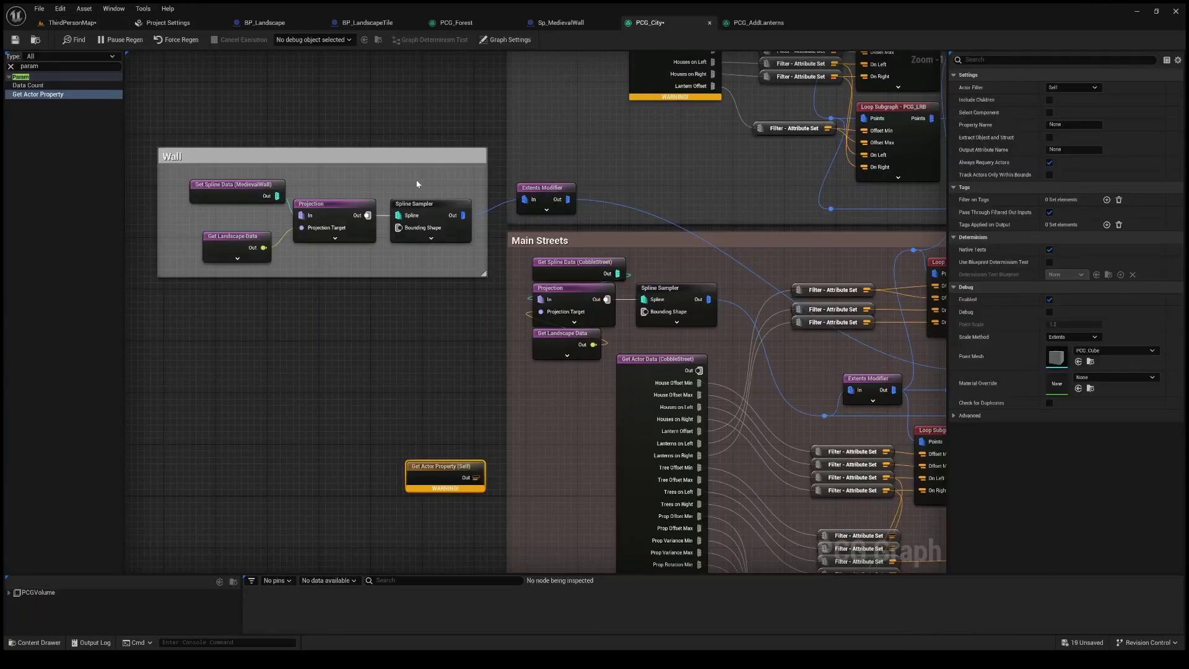
pyautogui.click(419, 210)
pyautogui.moveTo(430, 108); pyautogui.dragTo(583, 95, button='right')
pyautogui.scroll(-4, 583, 296)
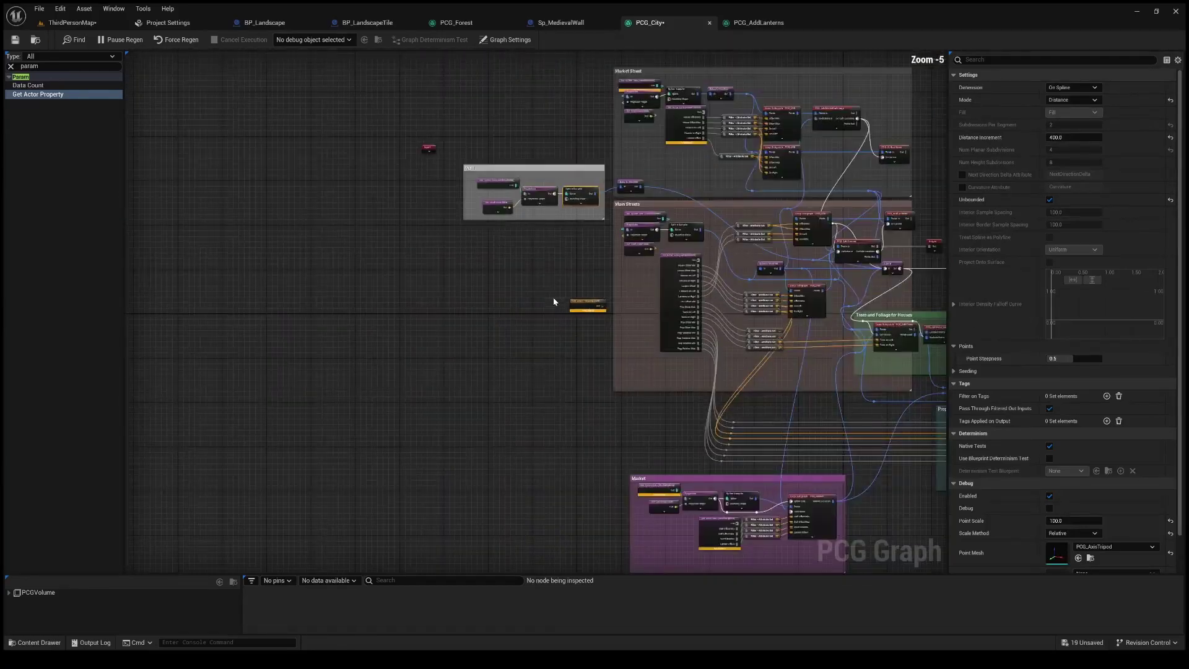
pyautogui.moveTo(558, 309); pyautogui.dragTo(273, 465, button='right')
pyautogui.scroll(3, 298, 373)
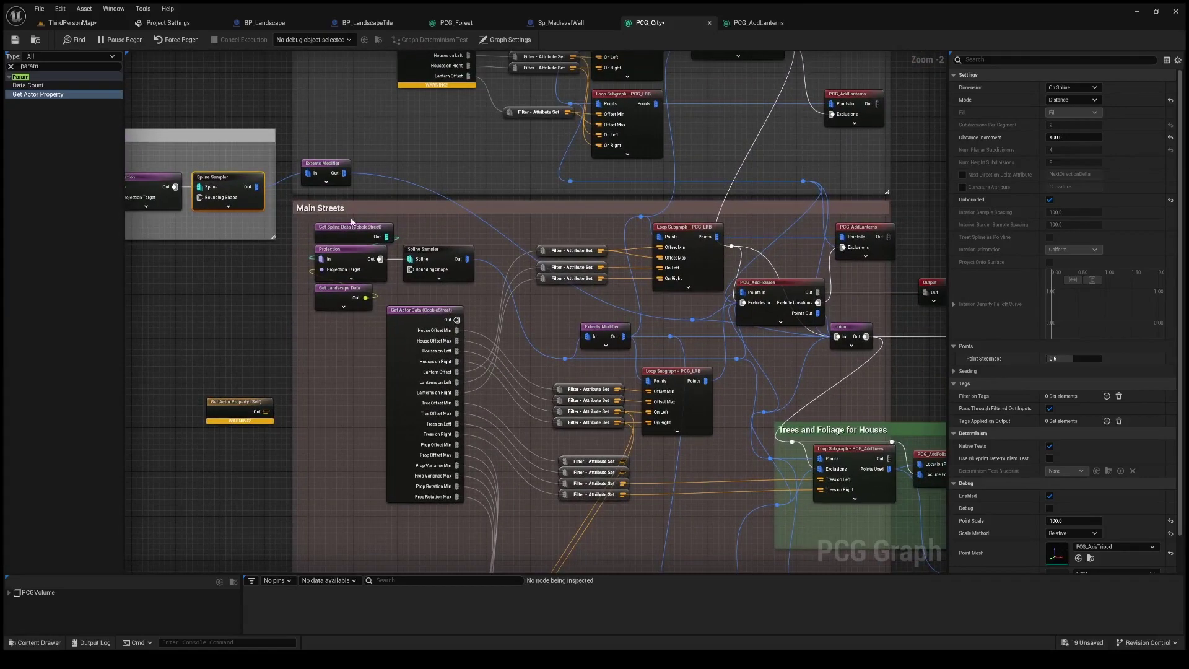
pyautogui.click(453, 251)
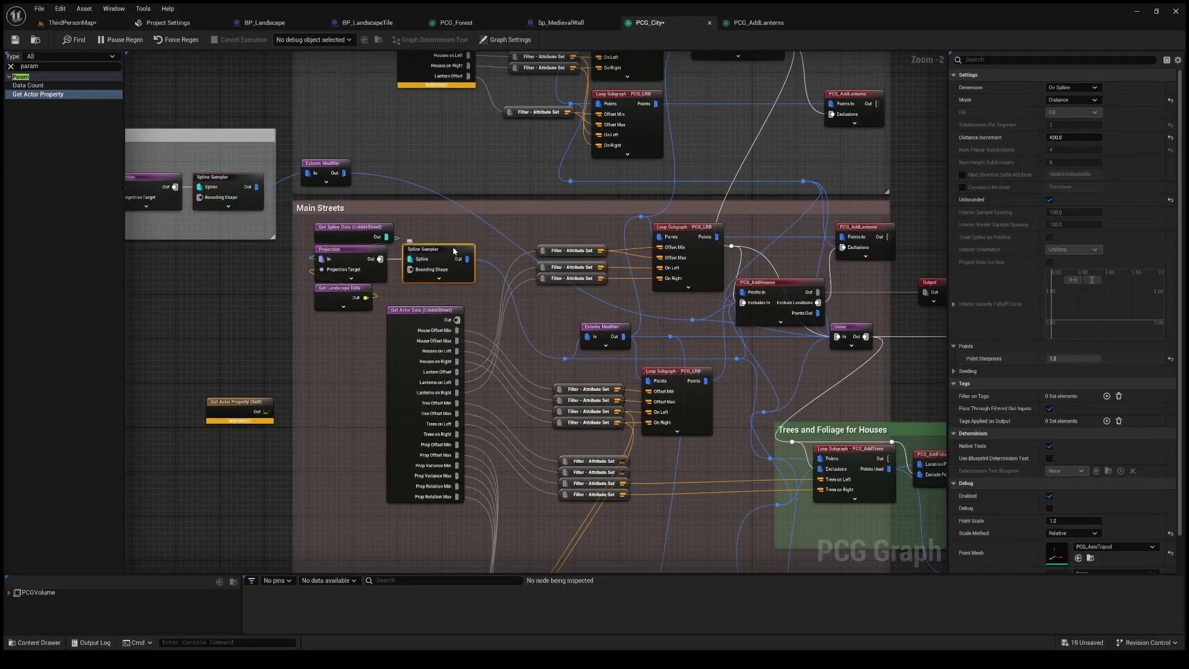
# Step: Inspect the Main Streets Spline Sampler with the PCGVolume's PCG_City component as debug object, reading the point data of both streets
pyautogui.press('a')
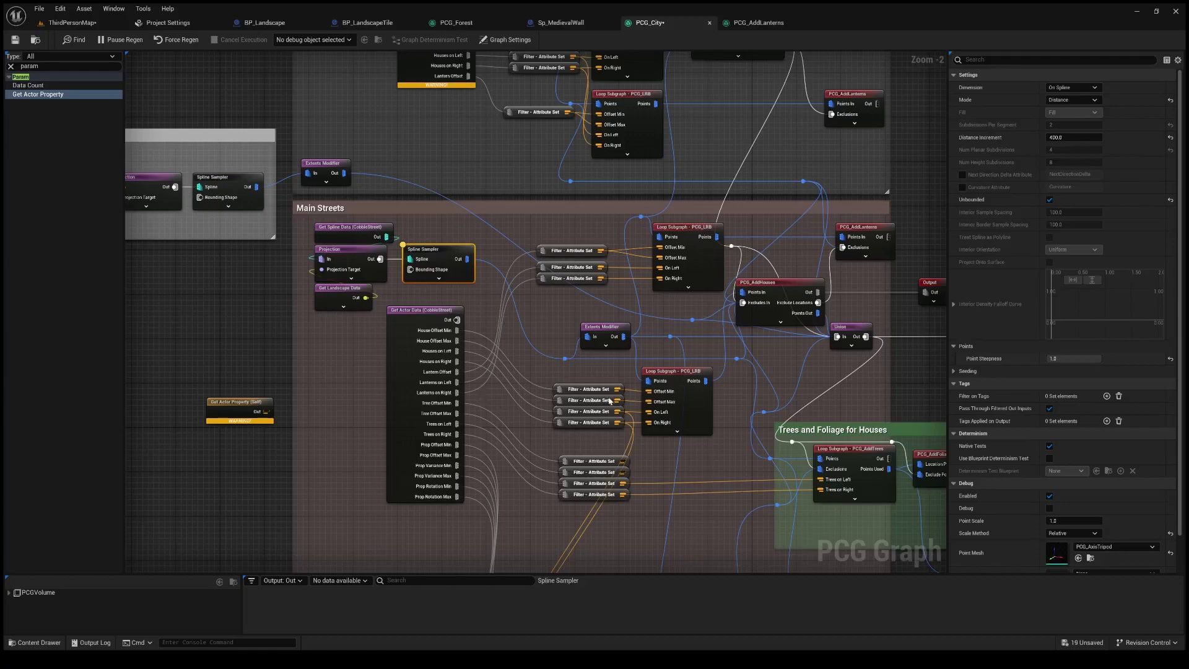
pyautogui.click(426, 227)
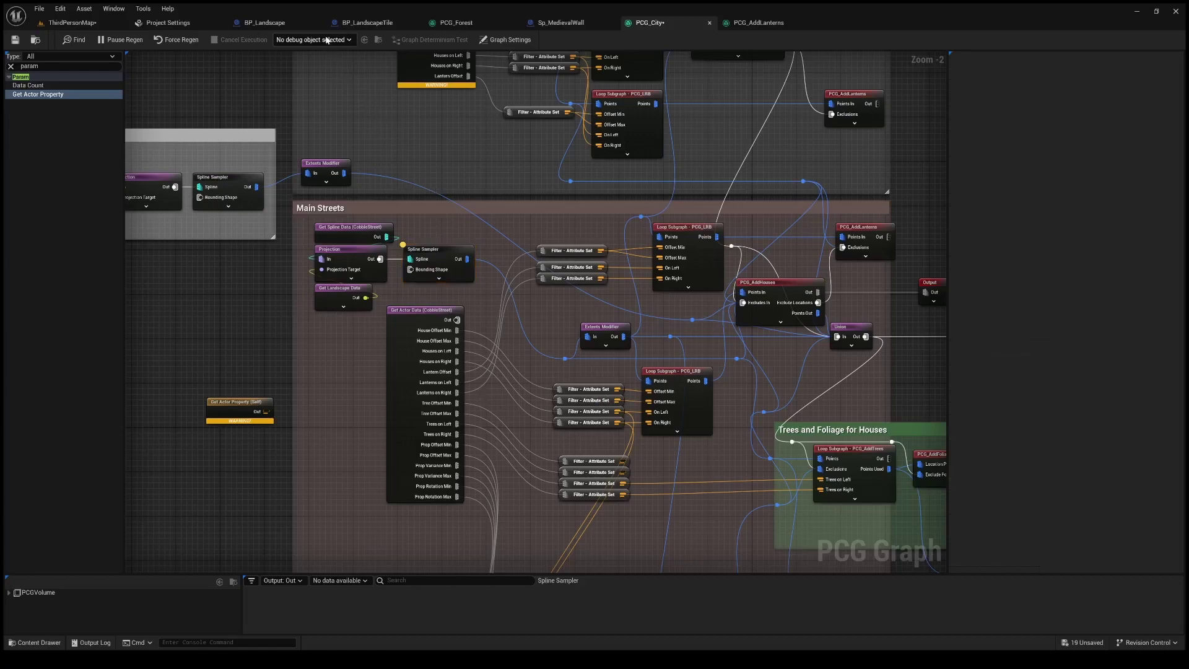
pyautogui.click(325, 62)
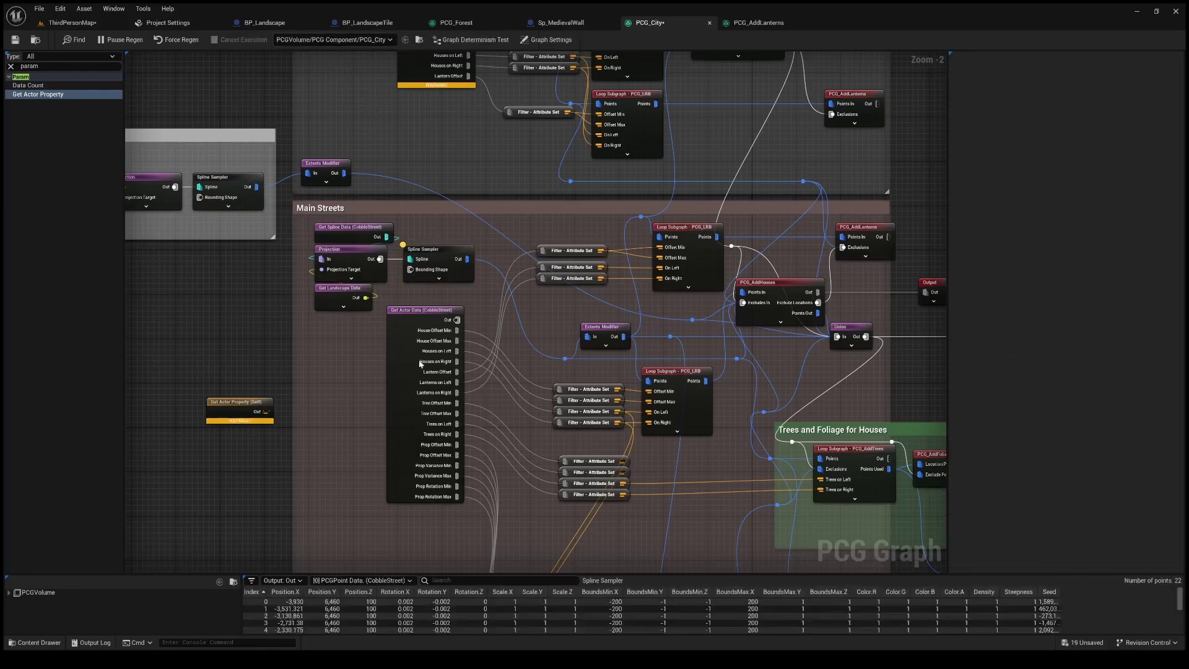
pyautogui.moveTo(684, 574); pyautogui.dragTo(704, 361)
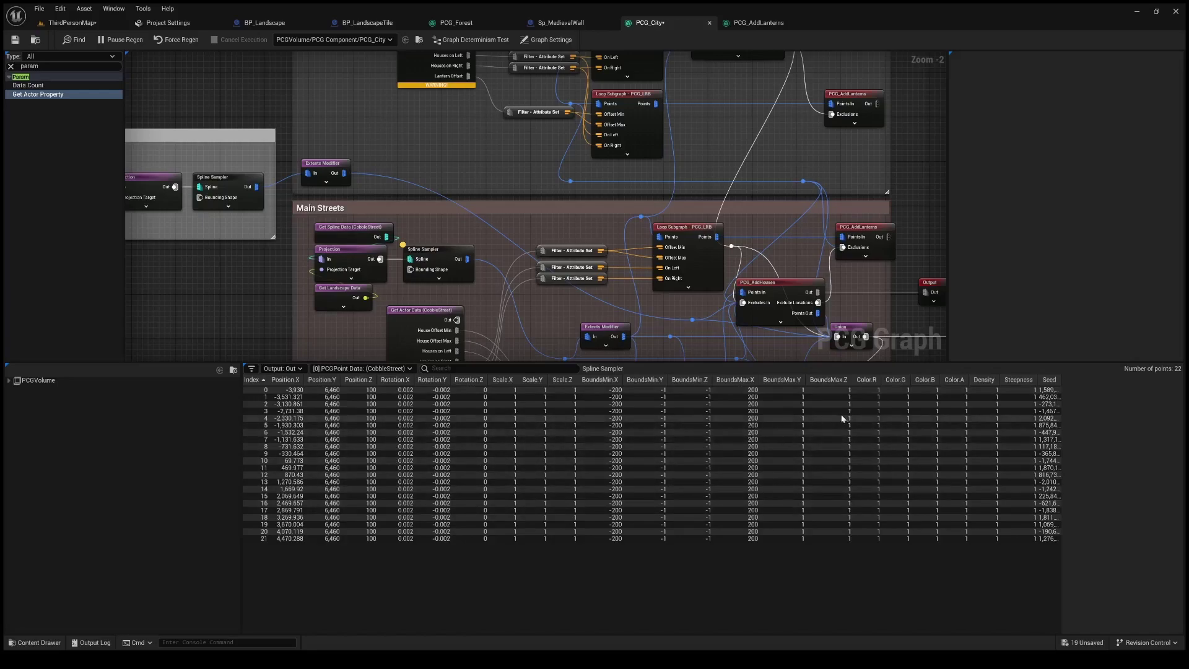
pyautogui.click(359, 389)
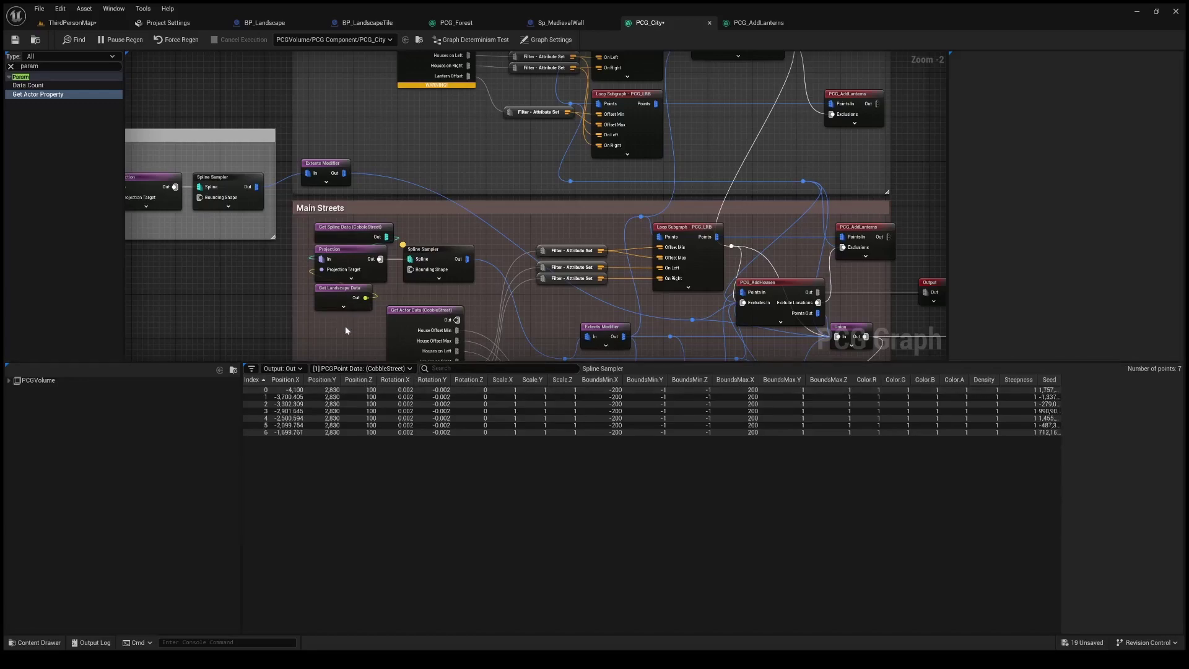
# Step: Set the Get Actor Property node to read HouseOffsetMax from multiple world actors tagged CobbleStreet, and inspect its output
pyautogui.moveTo(358, 332); pyautogui.dragTo(489, 197, button='right')
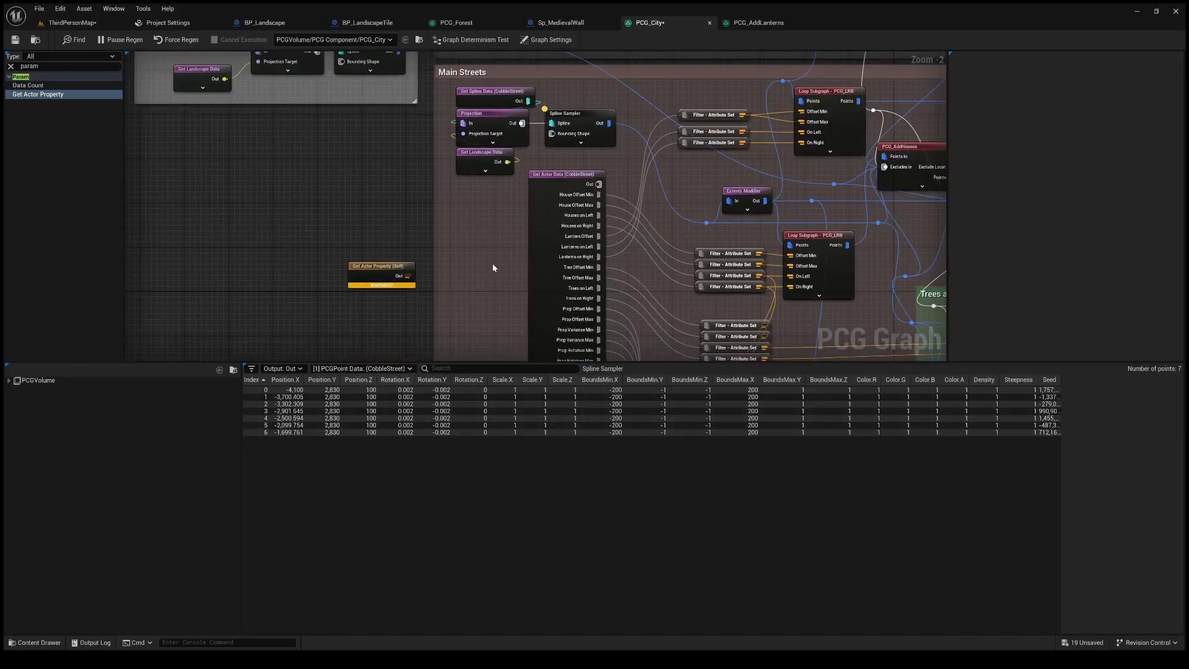
pyautogui.click(376, 270)
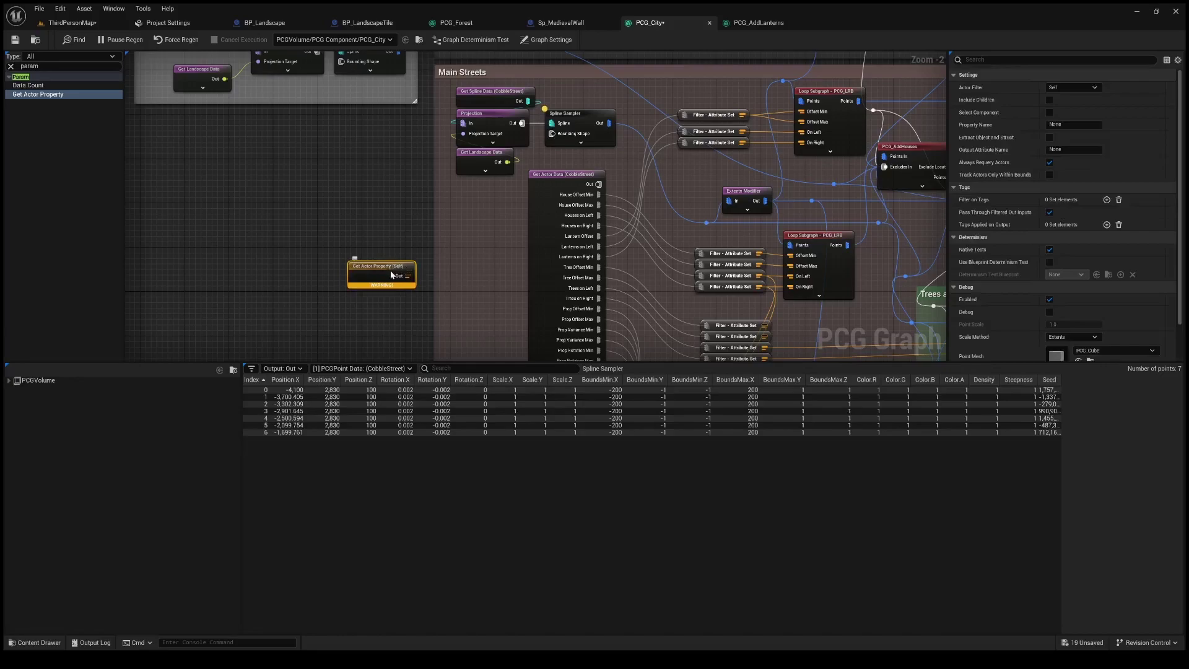
pyautogui.click(1073, 87)
pyautogui.click(1079, 123)
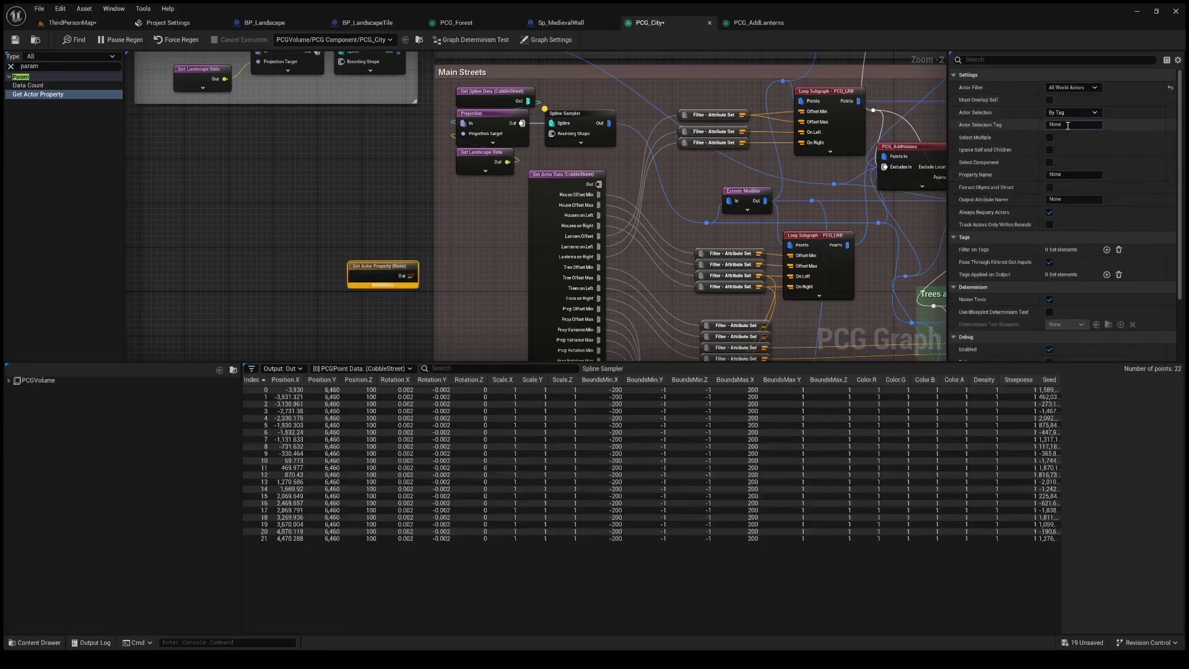
pyautogui.click(1067, 125)
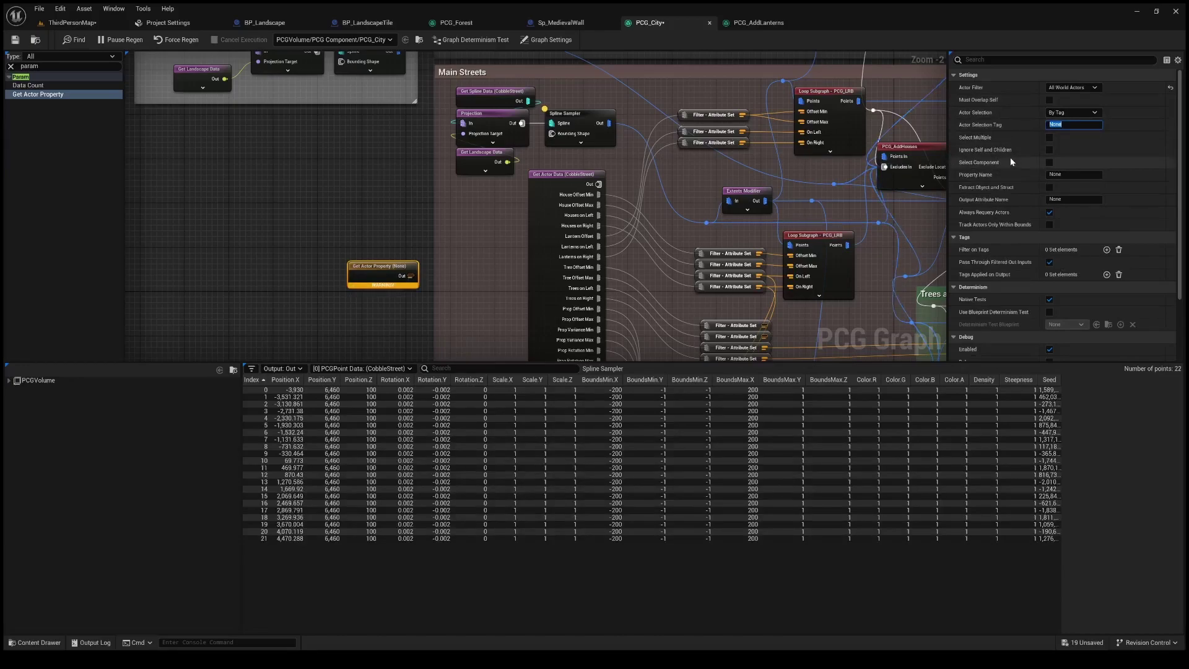
pyautogui.write('CobbleStreet')
pyautogui.click(582, 116)
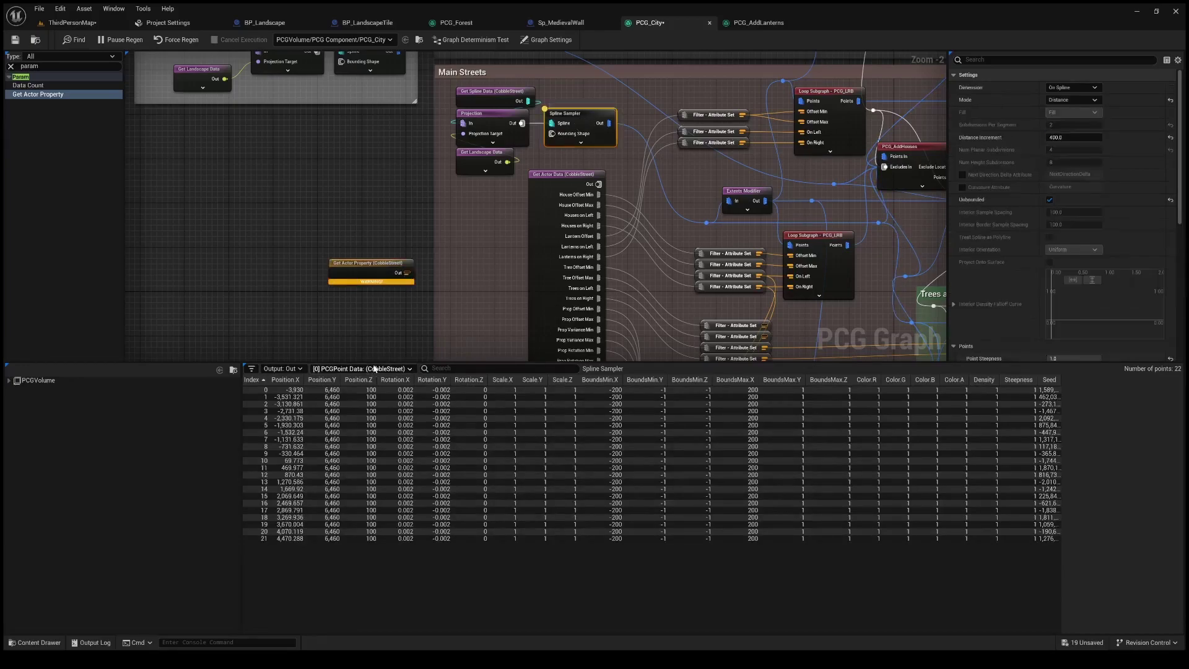
pyautogui.click(375, 266)
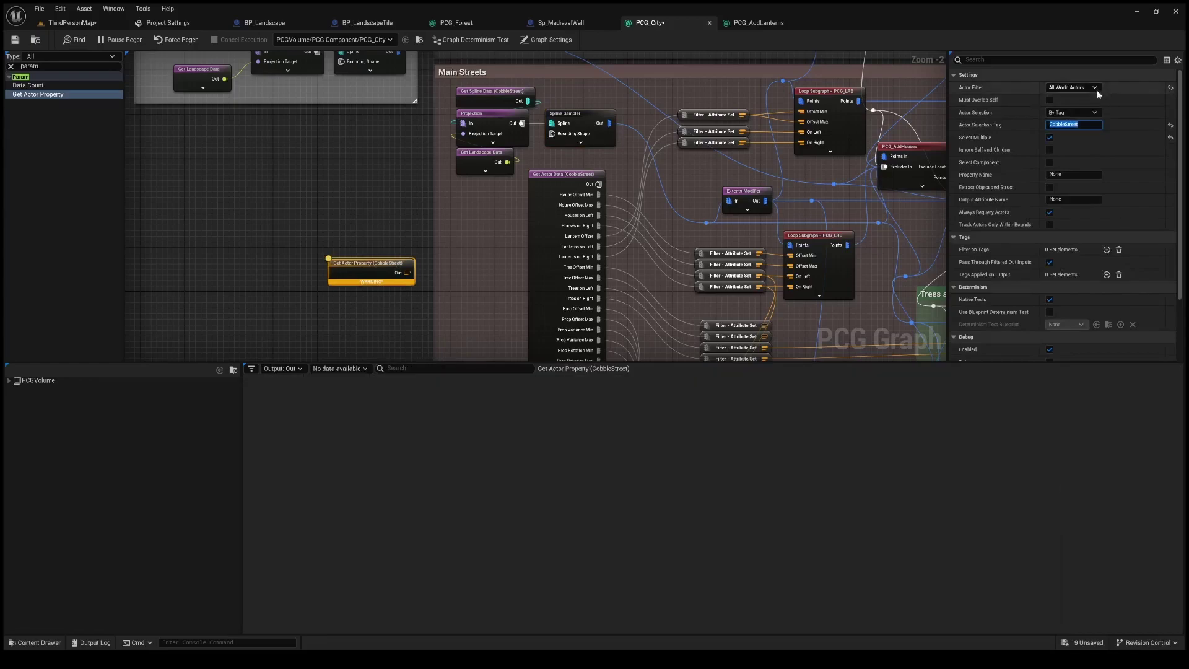
pyautogui.click(1049, 137)
pyautogui.click(1067, 175)
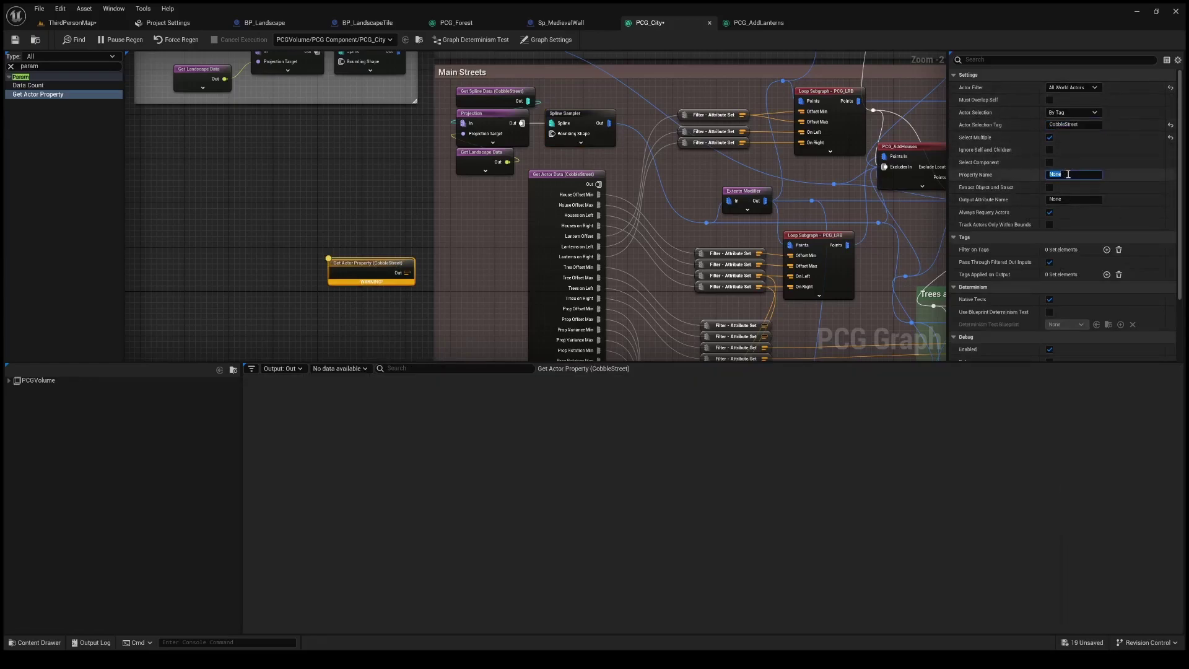
pyautogui.write('HouseOffsetMax')
pyautogui.press('Return')
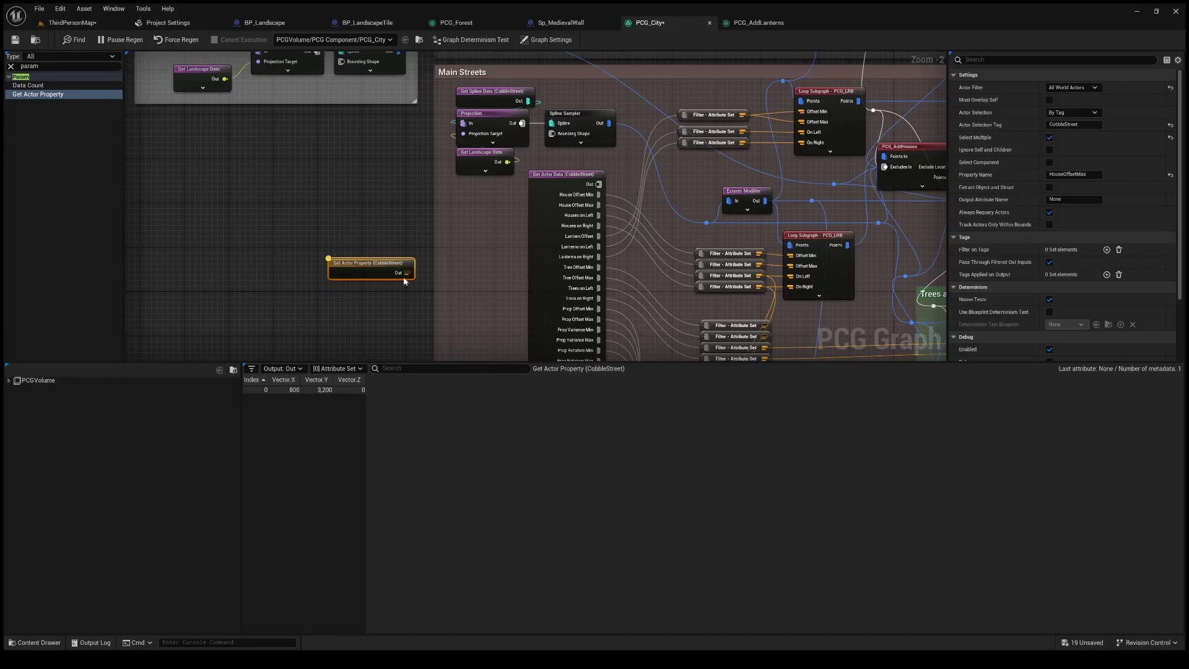
pyautogui.click(372, 267)
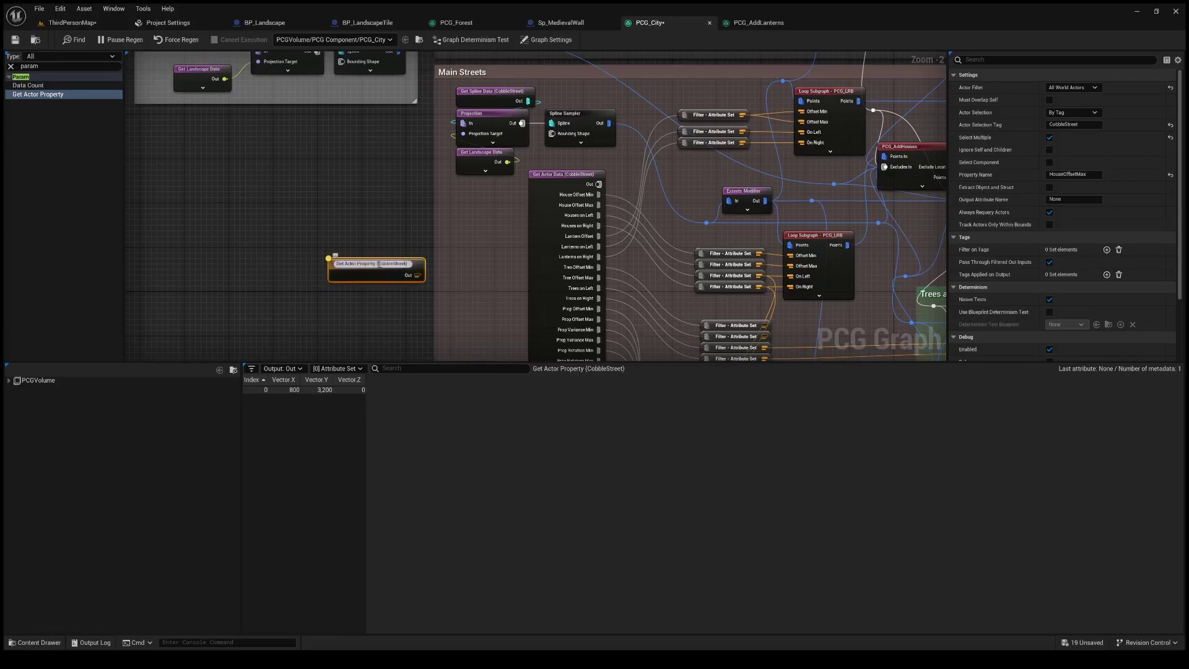
pyautogui.doubleClick(387, 265)
pyautogui.click(409, 238)
pyautogui.click(396, 264)
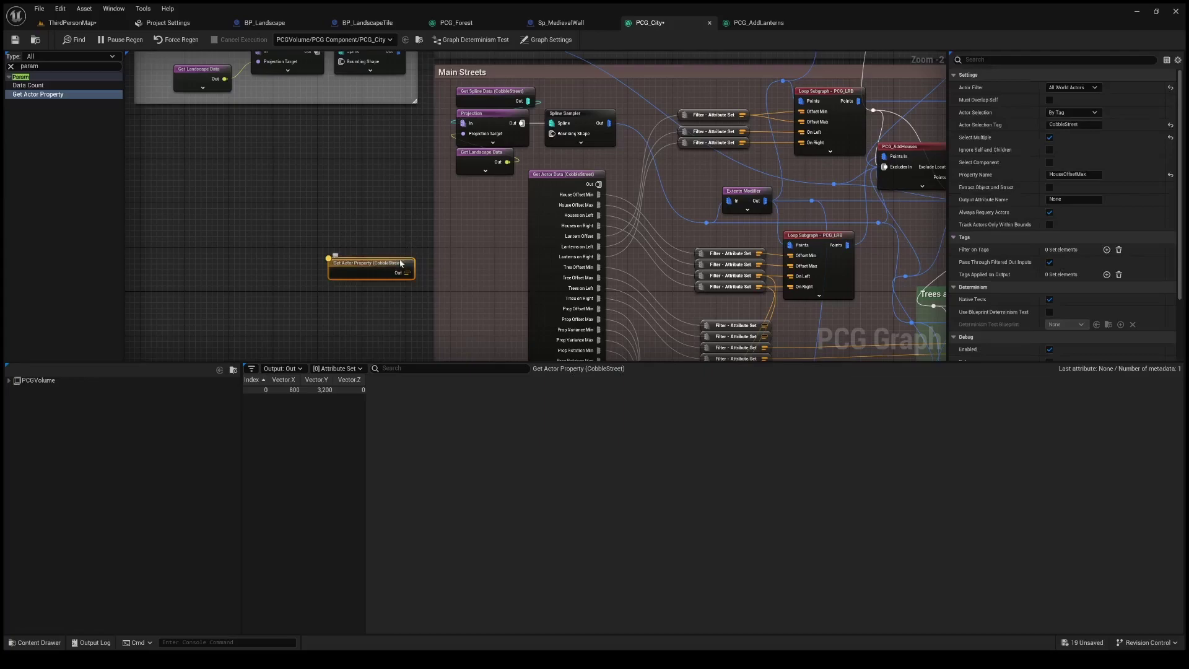
pyautogui.click(1048, 137)
# Step: Return to the ThirdPersonMap level and compare the house settings of the two cobblestone streets
pyautogui.click(68, 22)
pyautogui.moveTo(225, 316); pyautogui.dragTo(225, 316, button='right')
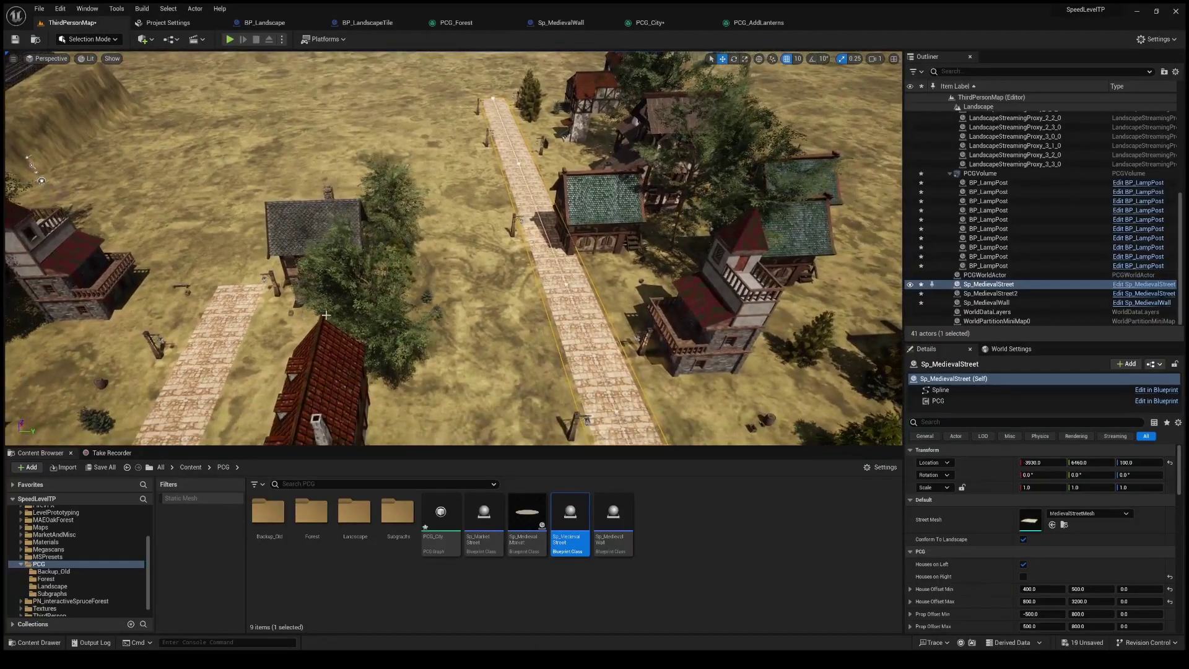
pyautogui.click(225, 316)
pyautogui.moveTo(350, 321); pyautogui.dragTo(350, 321, button='right')
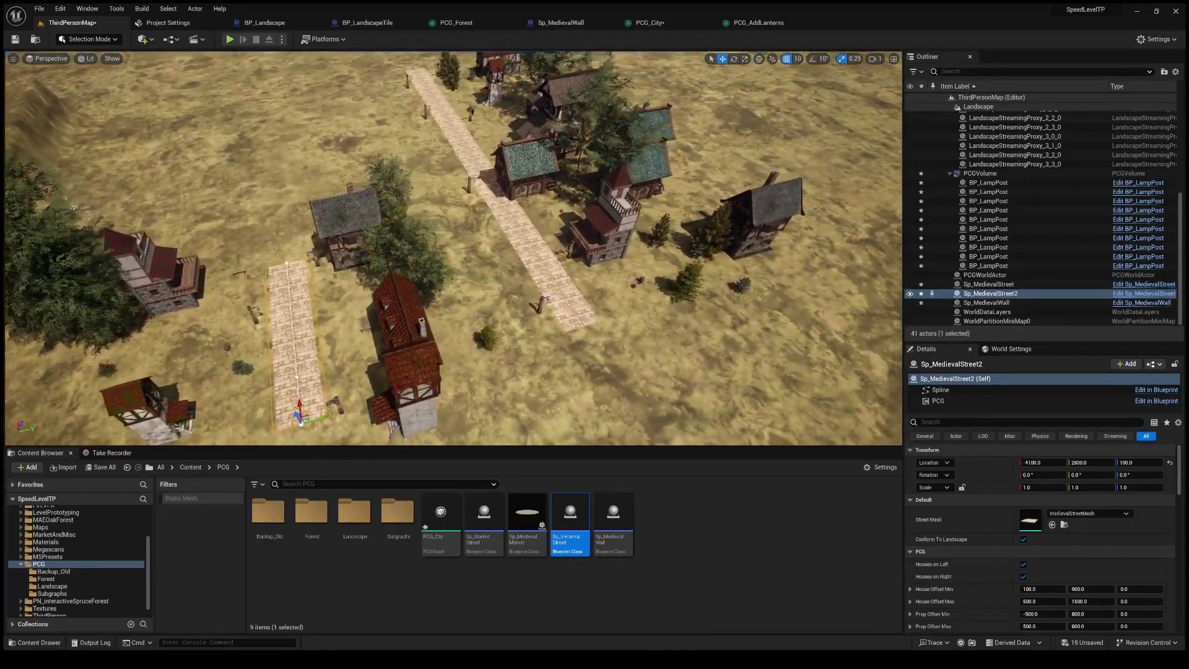
pyautogui.click(522, 229)
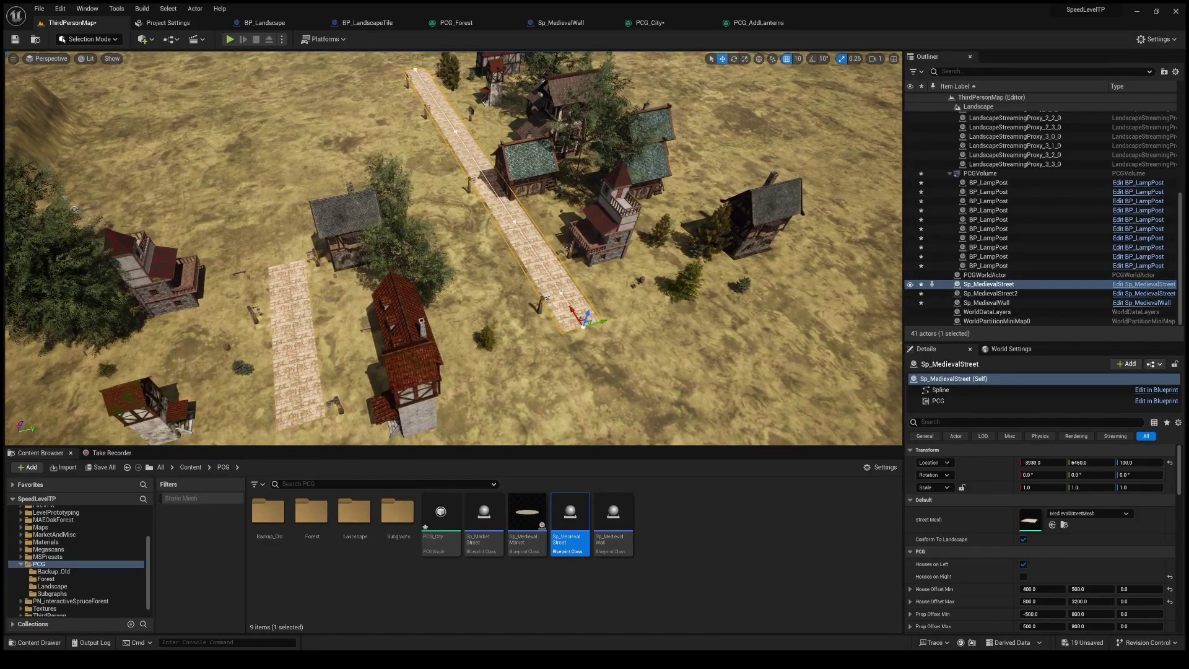
# Step: Turn Houses on Left off and back on for Sp_MedievalStreet2
pyautogui.click(296, 321)
pyautogui.click(1023, 564)
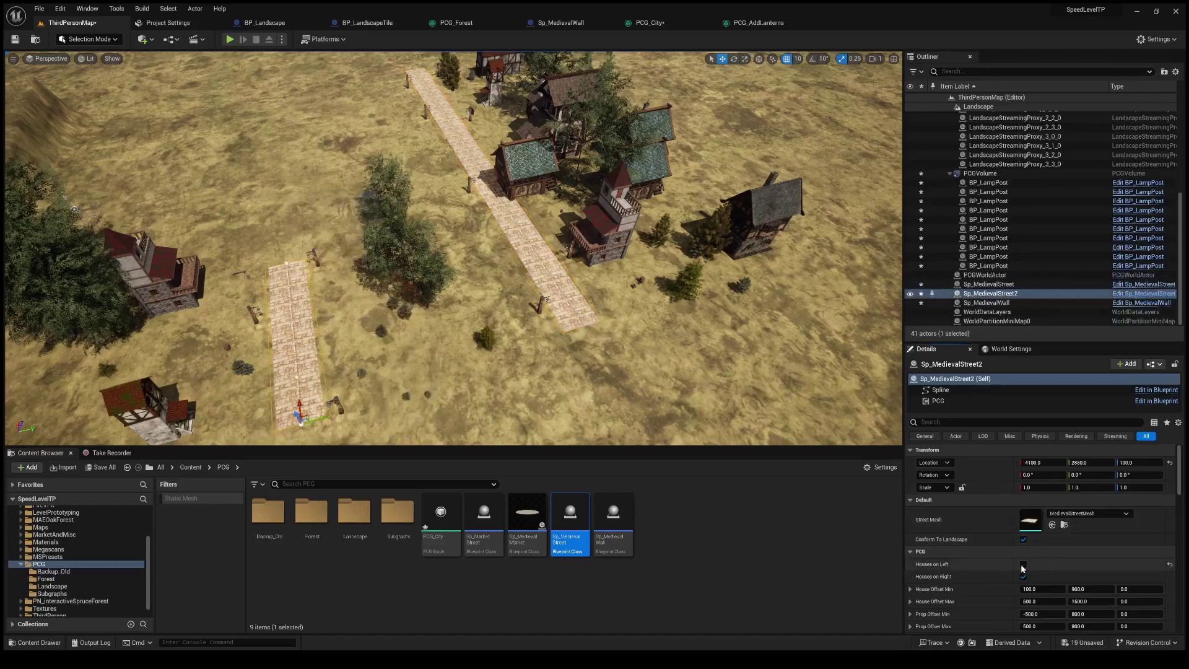
pyautogui.click(1023, 564)
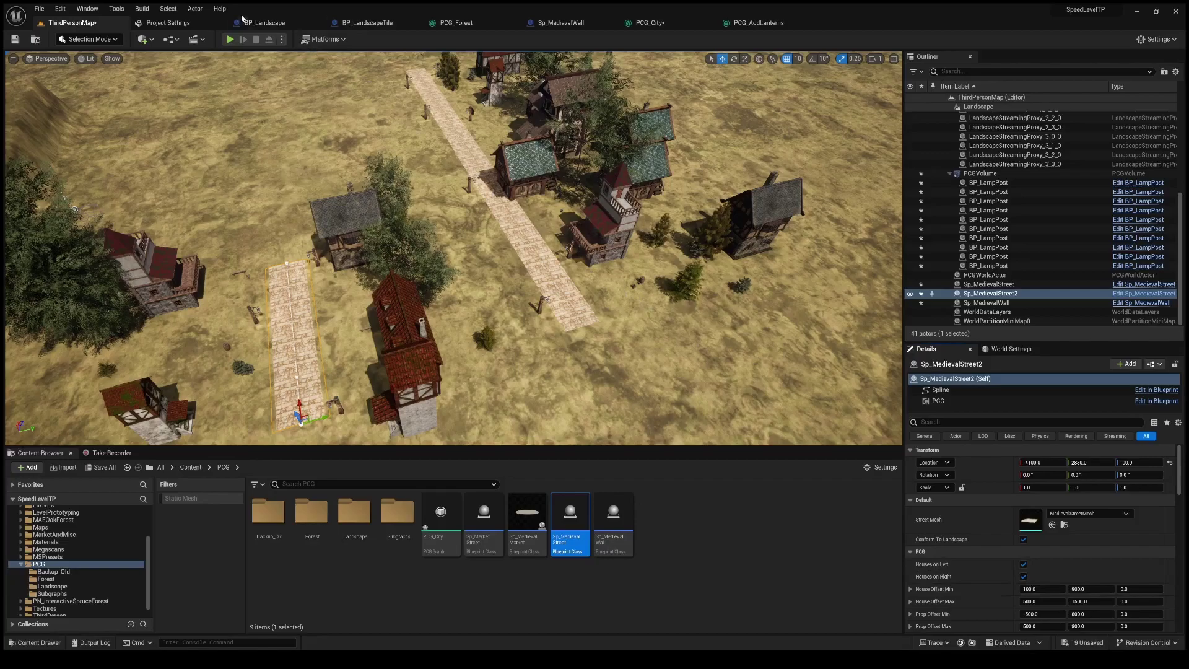
# Step: Examine the expected pins of the Main Streets Get Actor Data node in PCG_City and save the graph
pyautogui.click(643, 23)
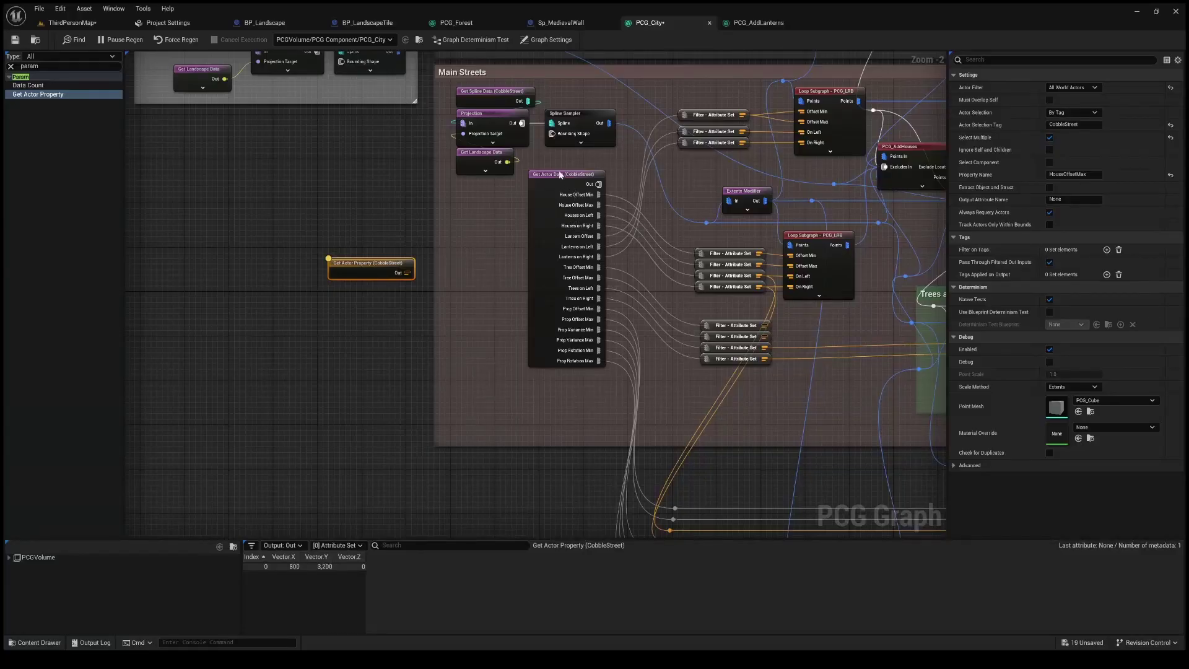
pyautogui.click(557, 175)
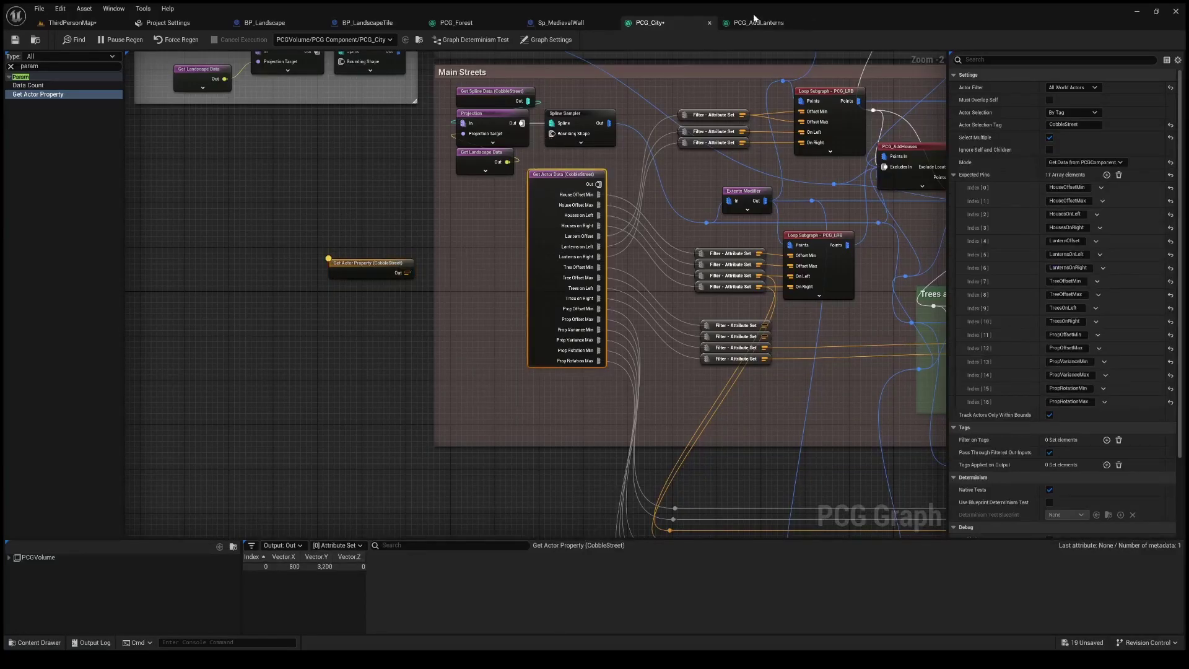
pyautogui.hotkey('ctrl', 's')
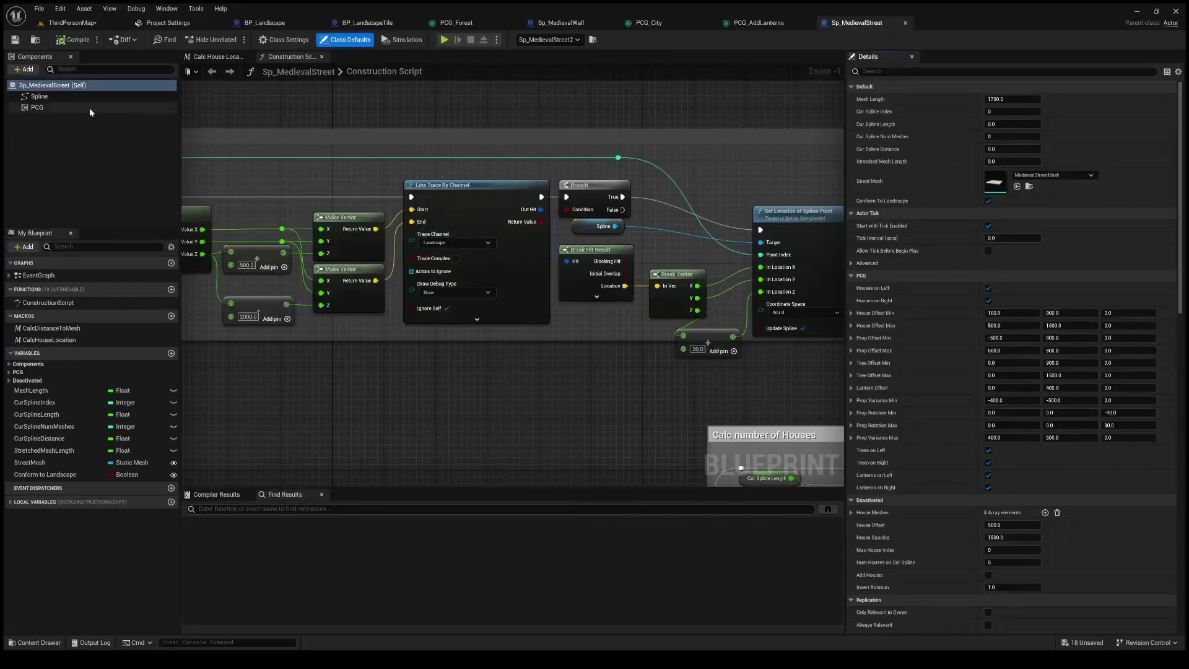
# Step: Open the parameter graph assigned to the Sp_MedievalStreet blueprint's PCG component and examine its LanternOffset property node and Output pins
pyautogui.click(40, 108)
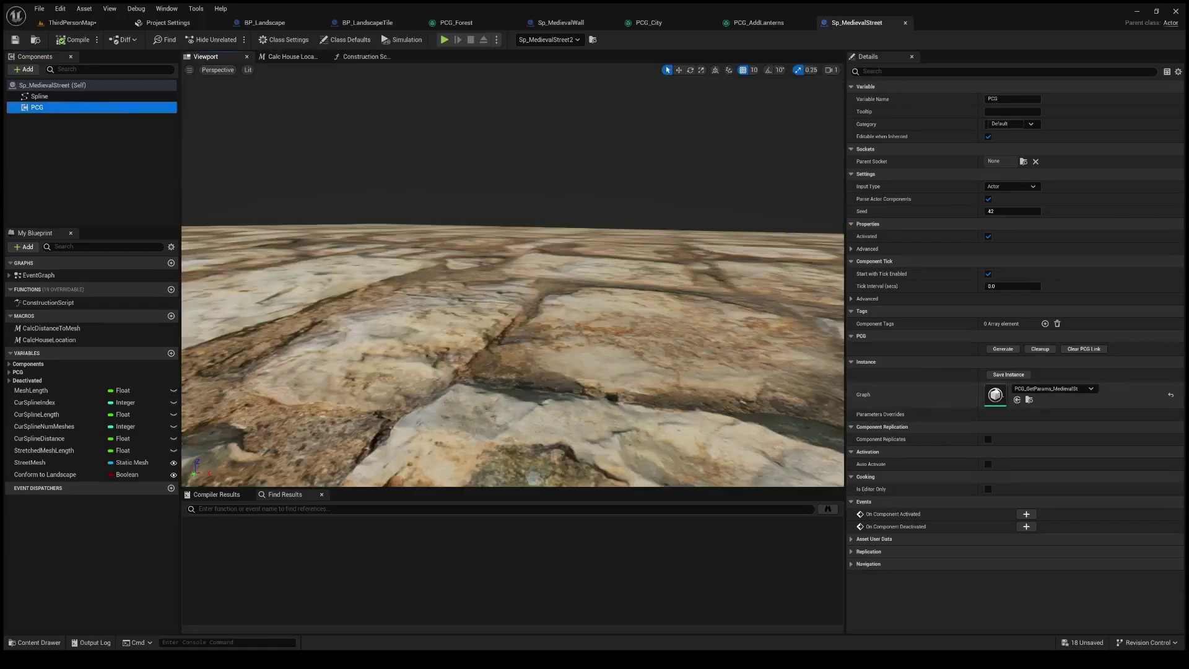
pyautogui.click(1028, 400)
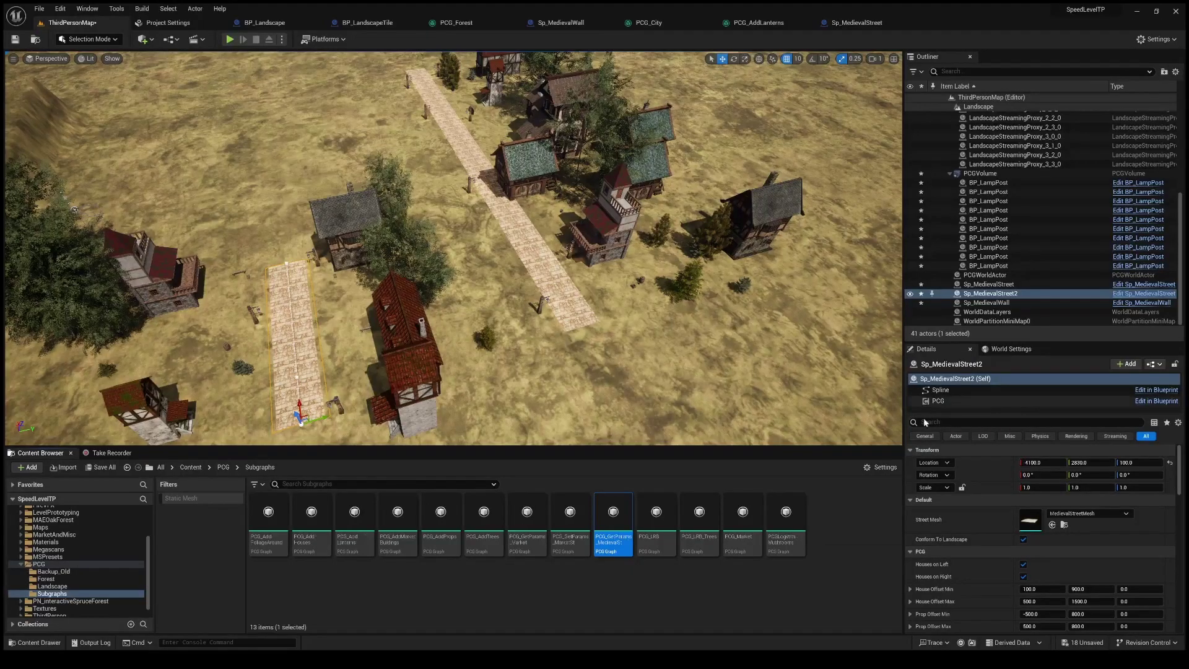
pyautogui.doubleClick(613, 520)
pyautogui.moveTo(741, 427); pyautogui.dragTo(735, 409, button='right')
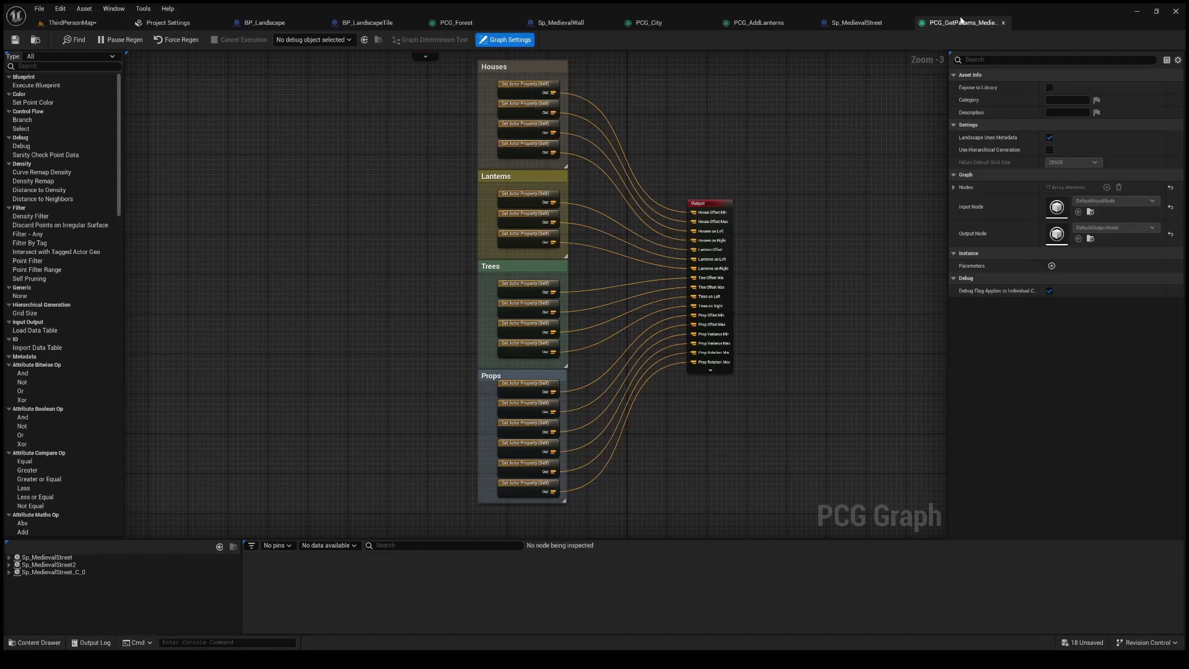
pyautogui.click(521, 197)
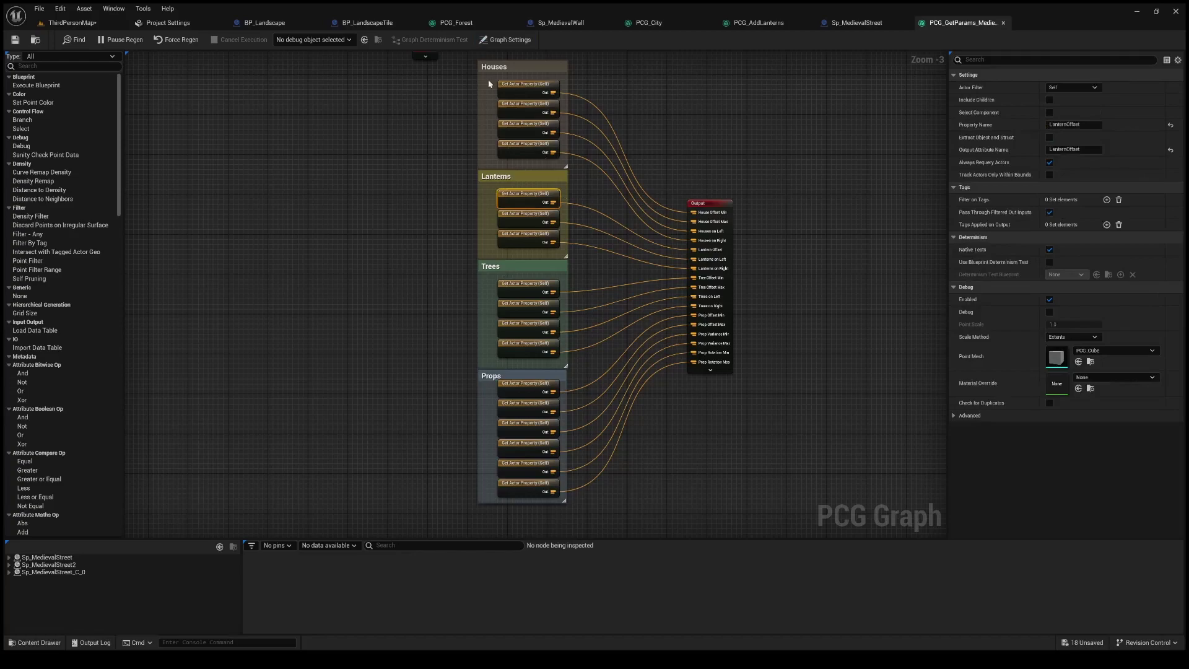
pyautogui.click(709, 204)
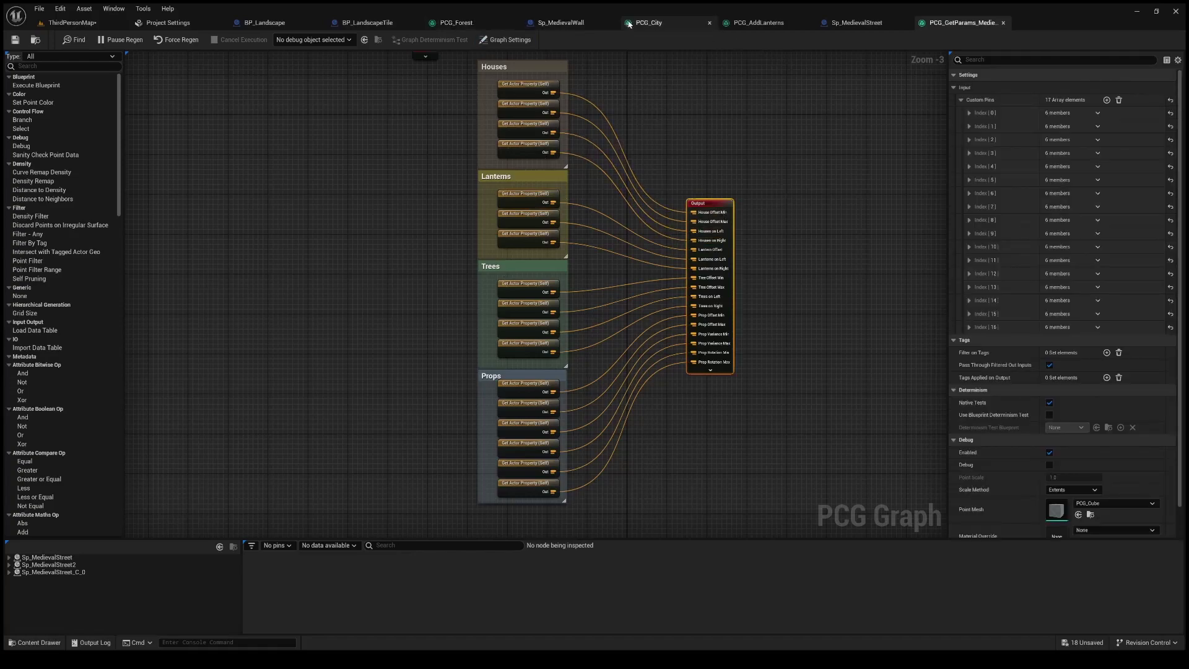
# Step: Return to PCG_City and compare the settings of the Get Actor Property and Get Actor Data nodes for CobbleStreet
pyautogui.click(656, 24)
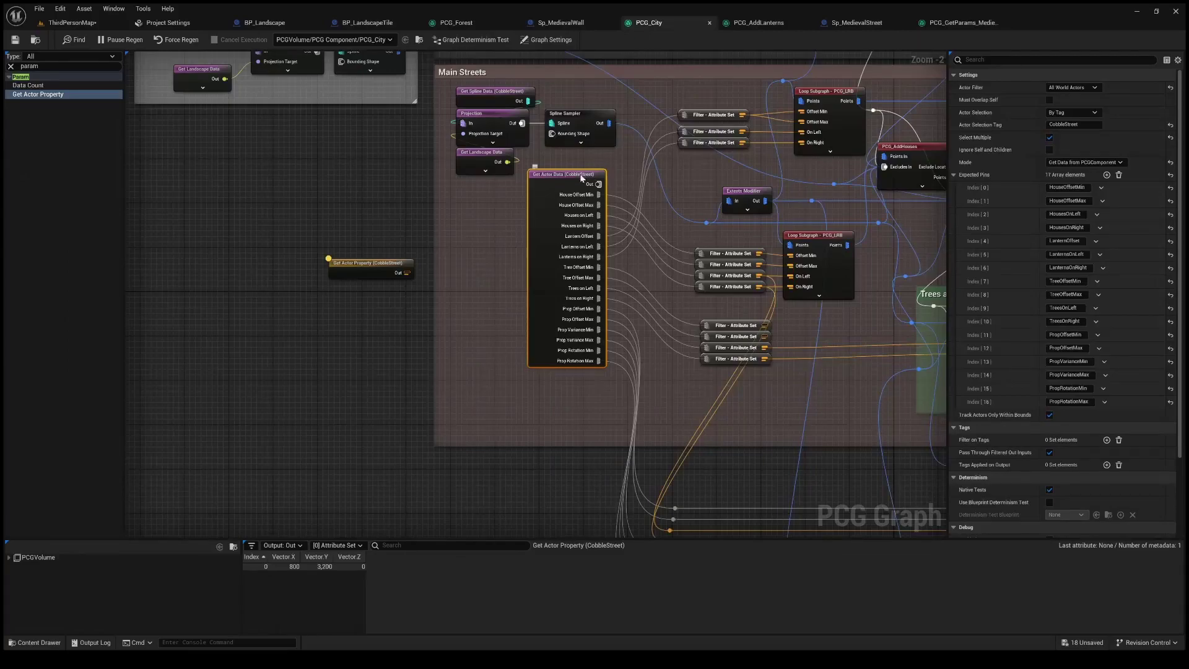
pyautogui.click(362, 272)
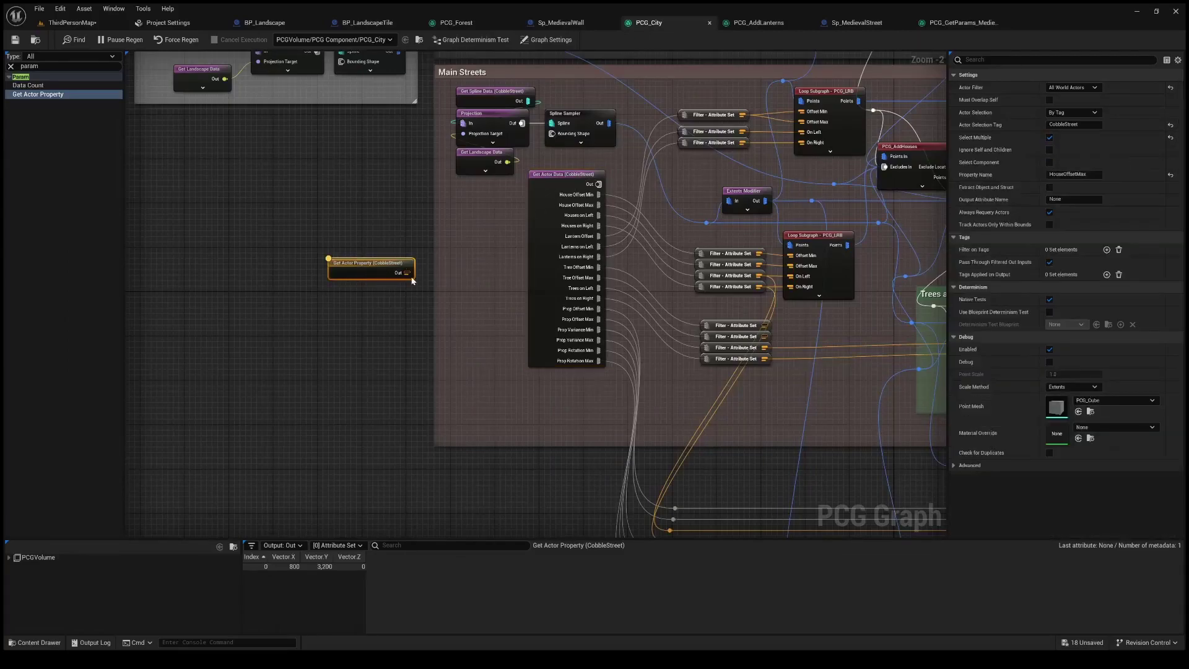
pyautogui.click(538, 178)
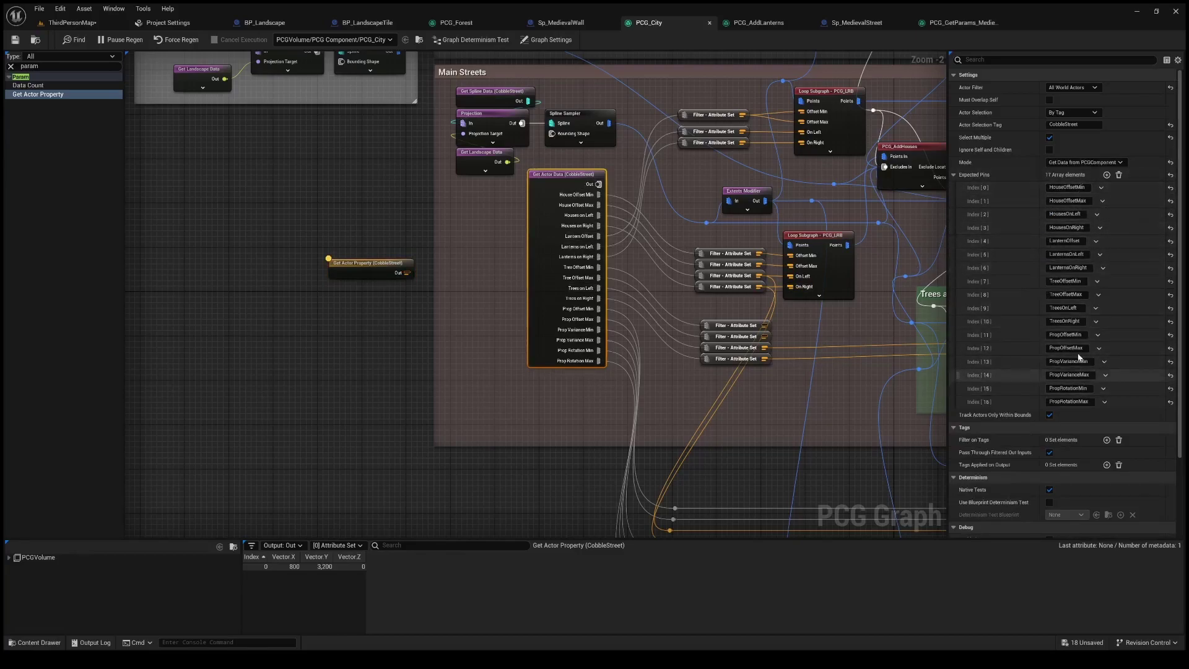
# Step: Select the lower PCG_LRB loop subgraph in the Main Streets section and examine its loop pins
pyautogui.scroll(-1, 460, 312)
pyautogui.moveTo(465, 279); pyautogui.dragTo(352, 293, button='right')
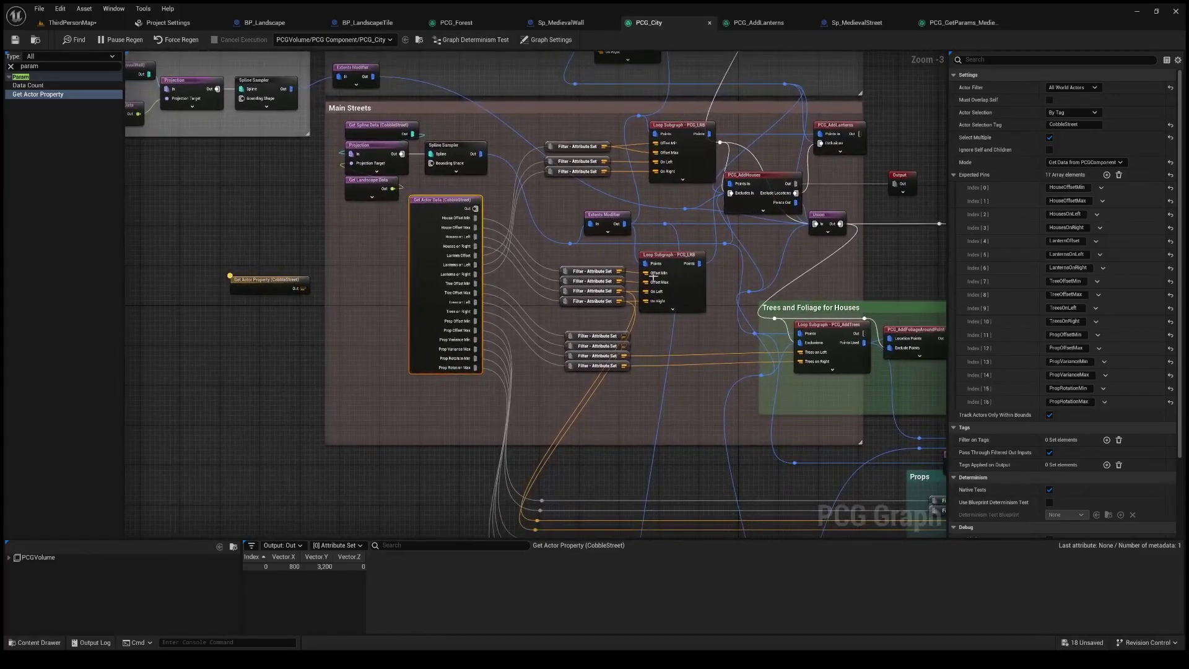
pyautogui.click(671, 259)
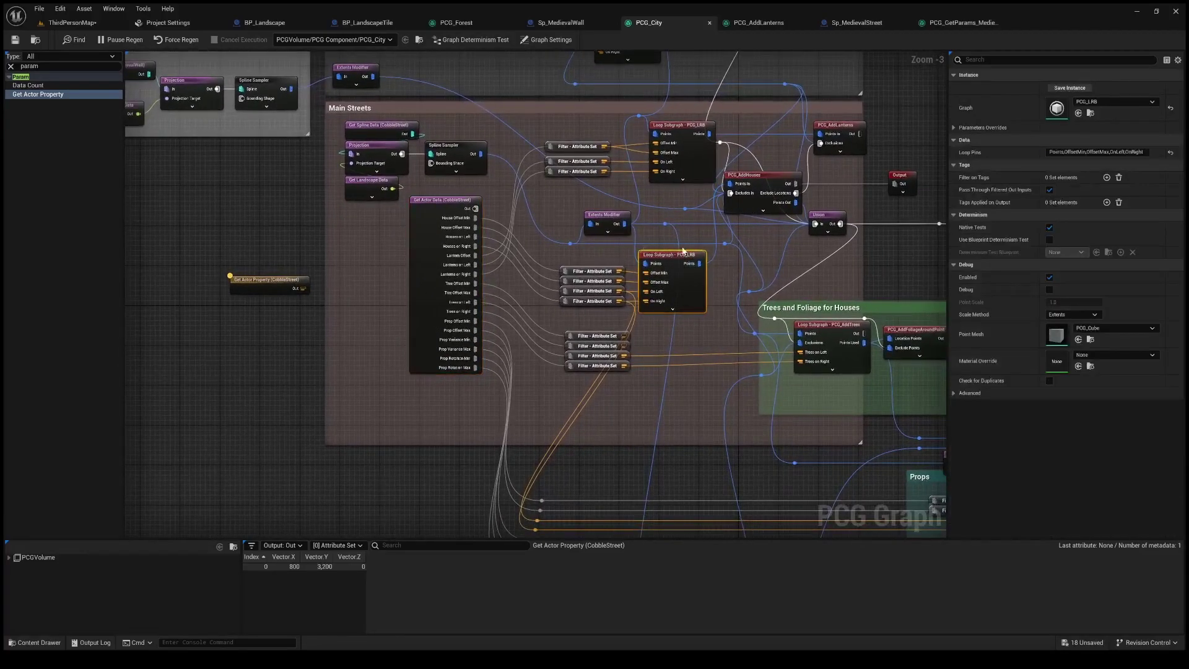